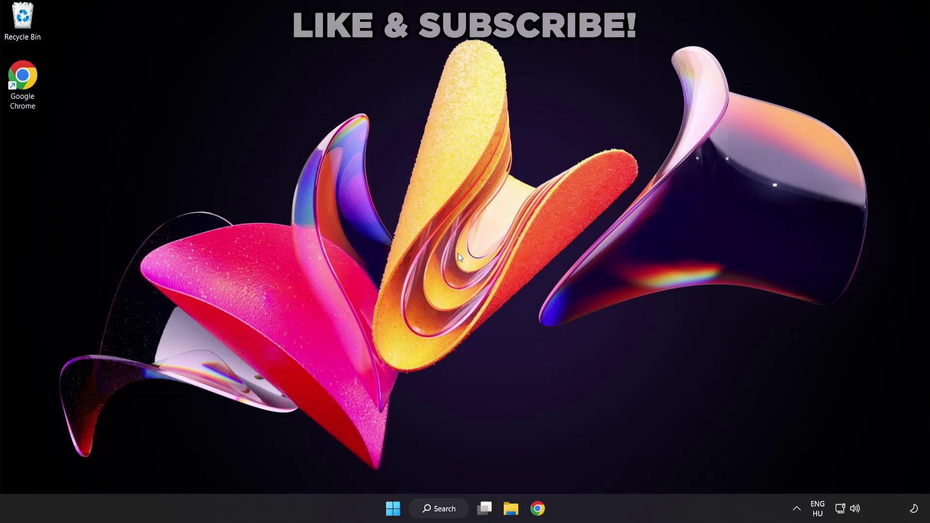
Search Windows for 'device manager' and launch Device Manager from the best match
left_click(450, 512)
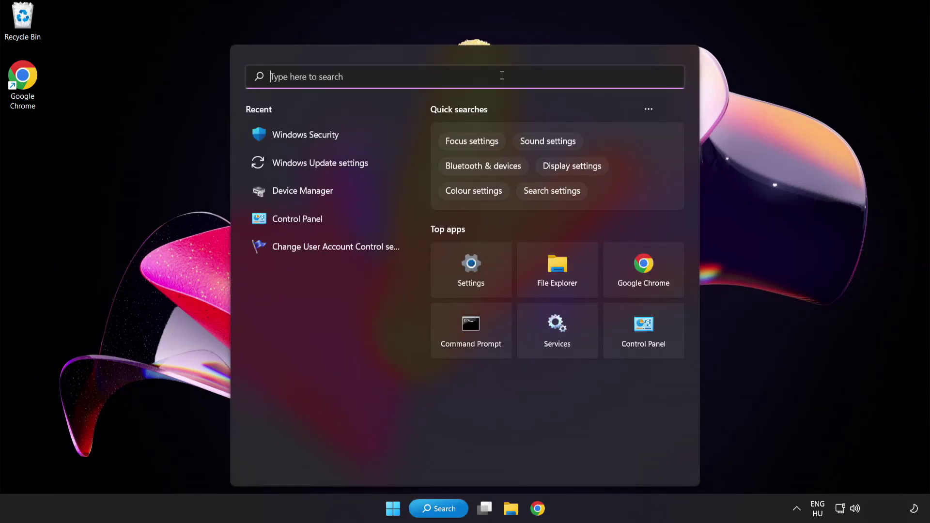
type("device ma")
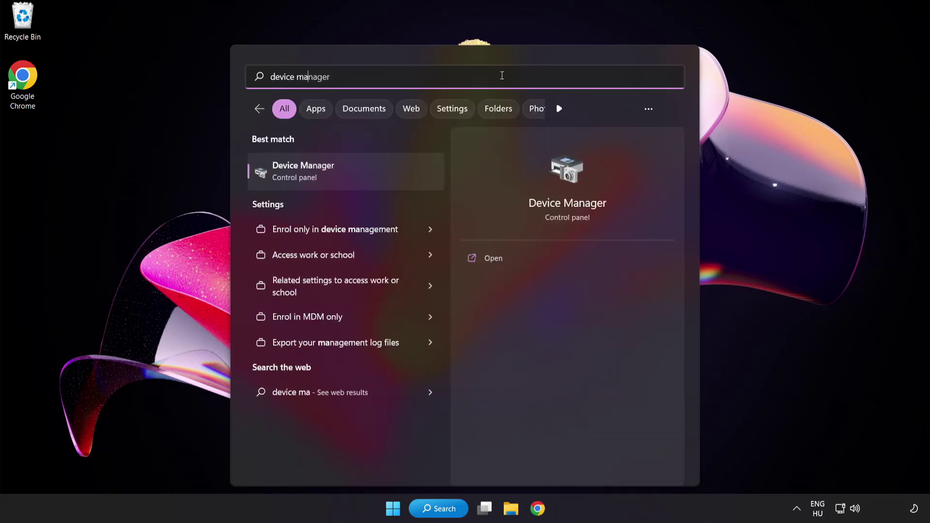
type("nager")
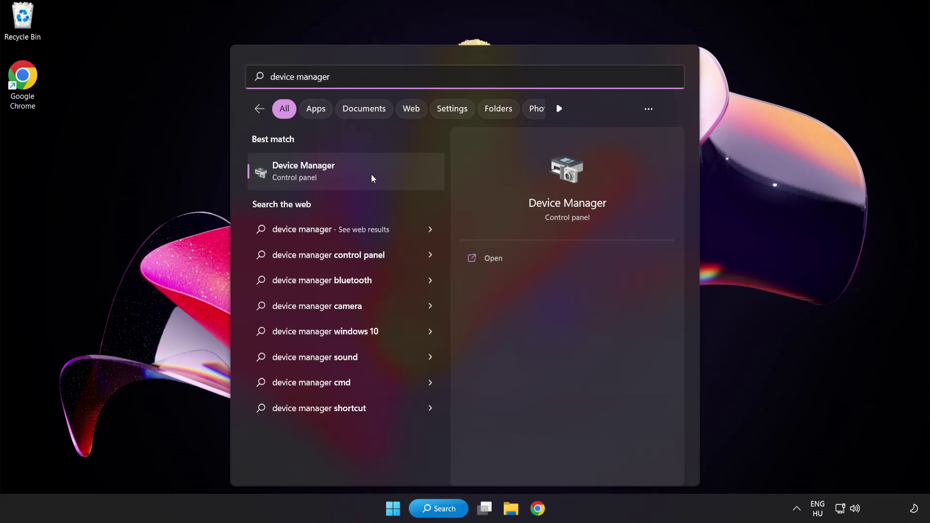
left_click(372, 175)
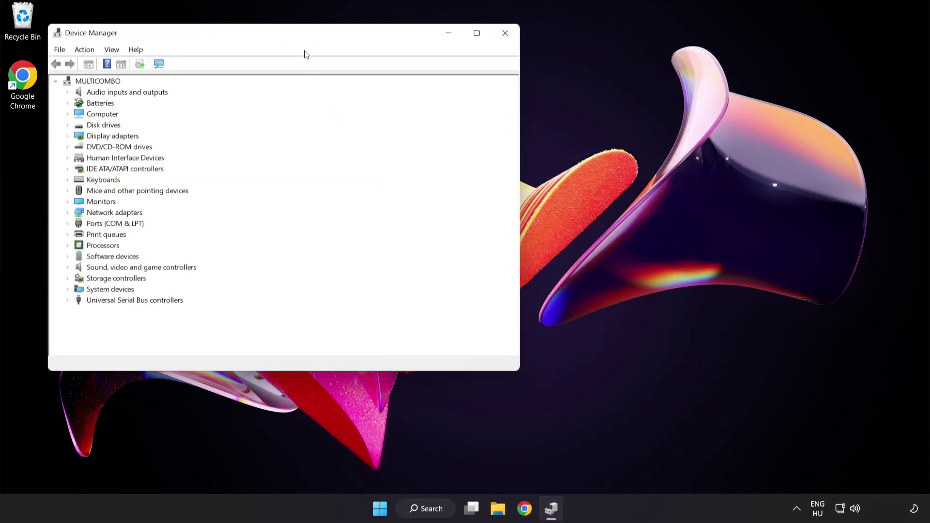
Run an automatic driver search for the VMware SVGA 3D adapter, confirming the best driver is installed
left_click_drag(300, 37, 455, 97)
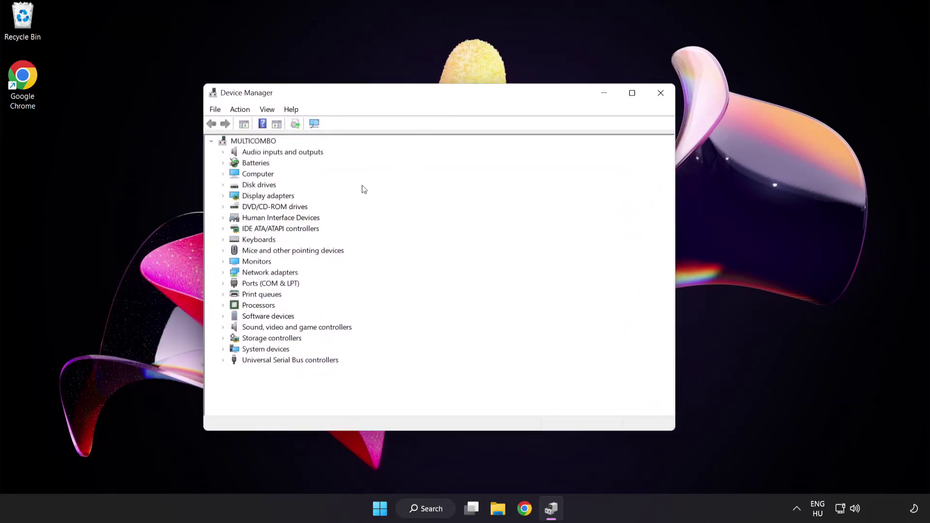
left_click(257, 197)
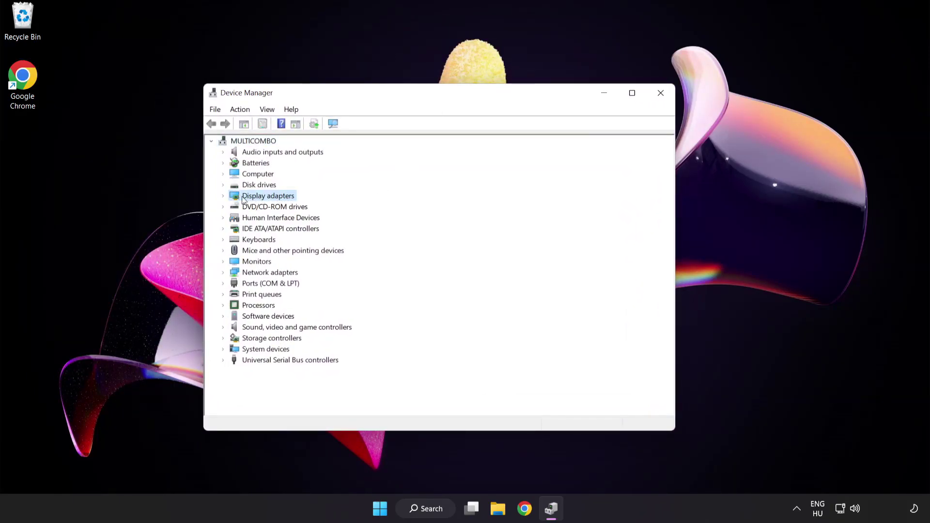
left_click(224, 197)
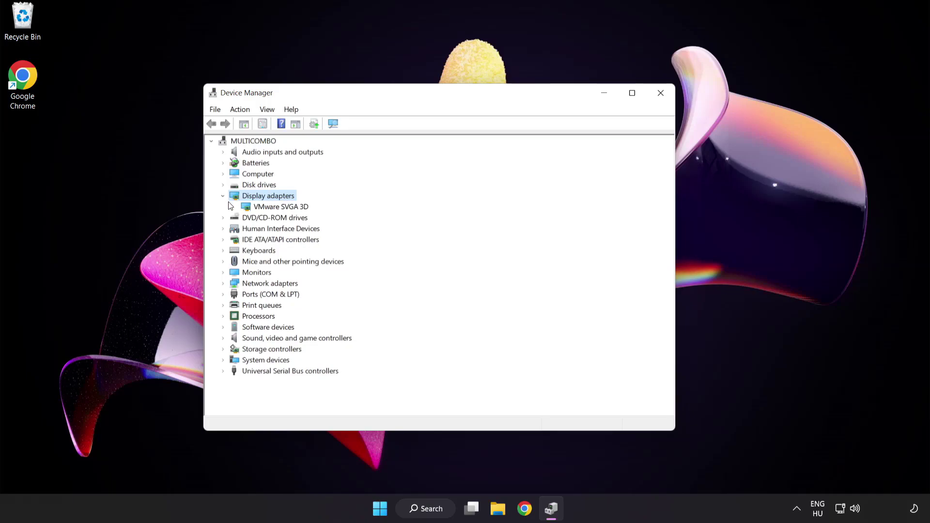
left_click(246, 210)
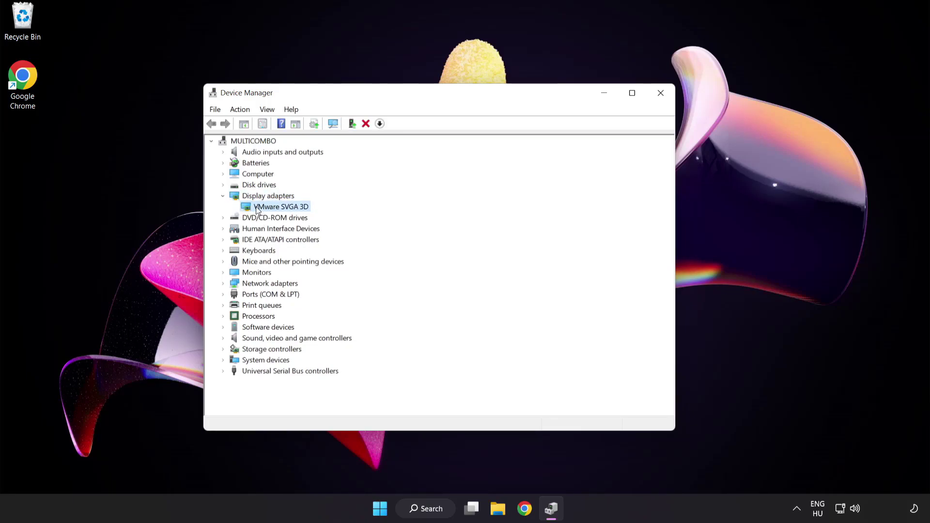
right_click(278, 208)
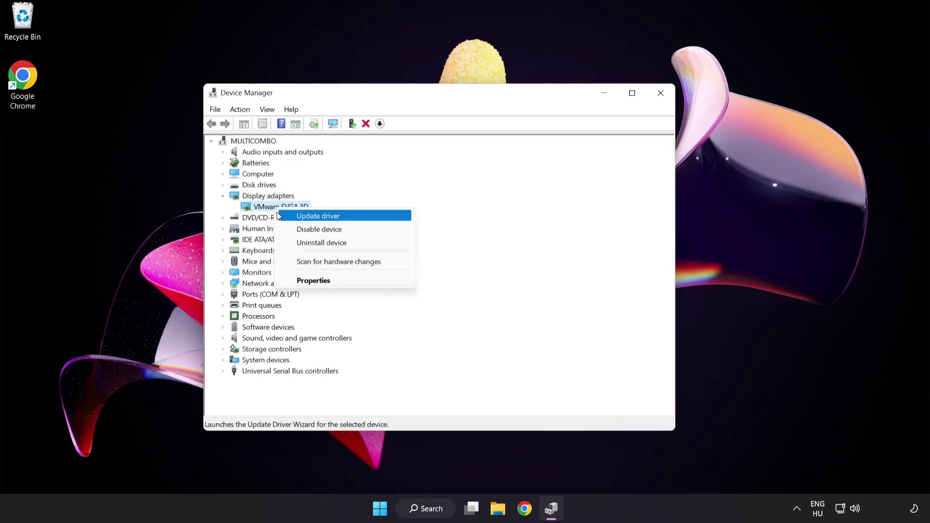
left_click(360, 216)
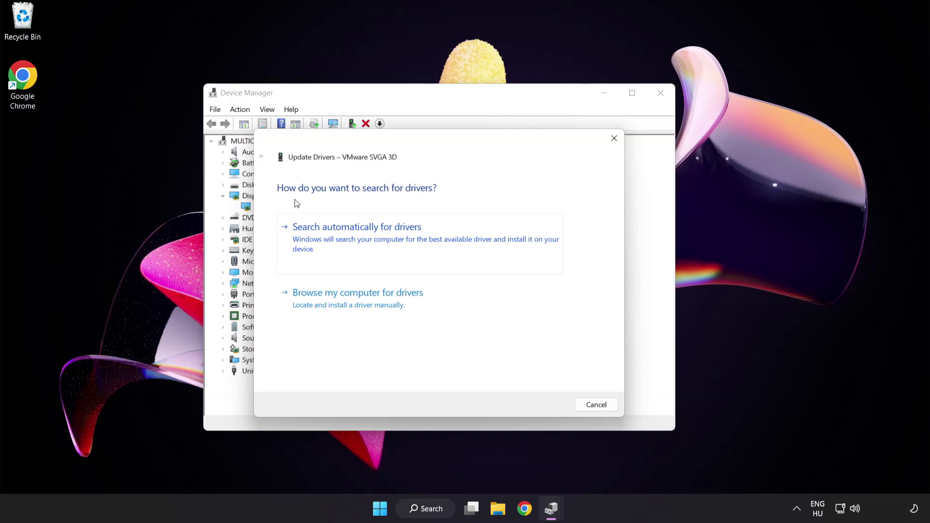
left_click(405, 237)
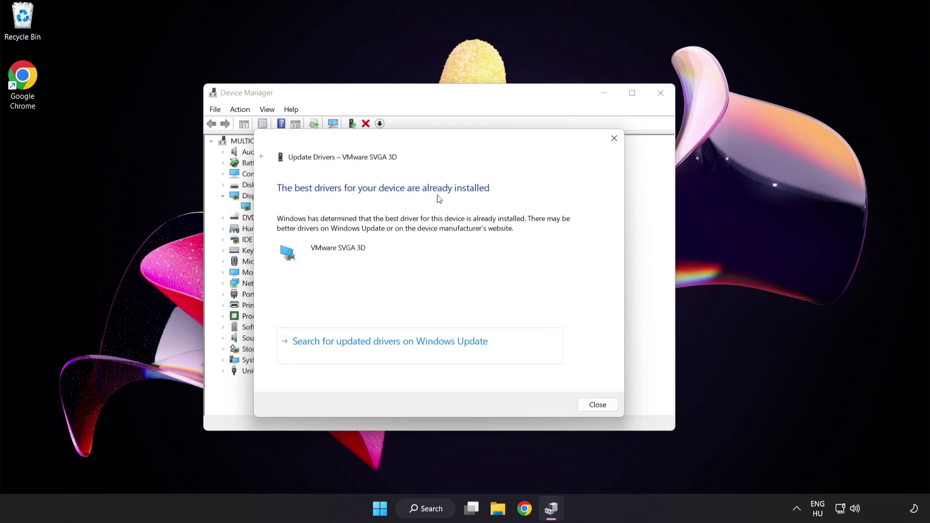
left_click(596, 407)
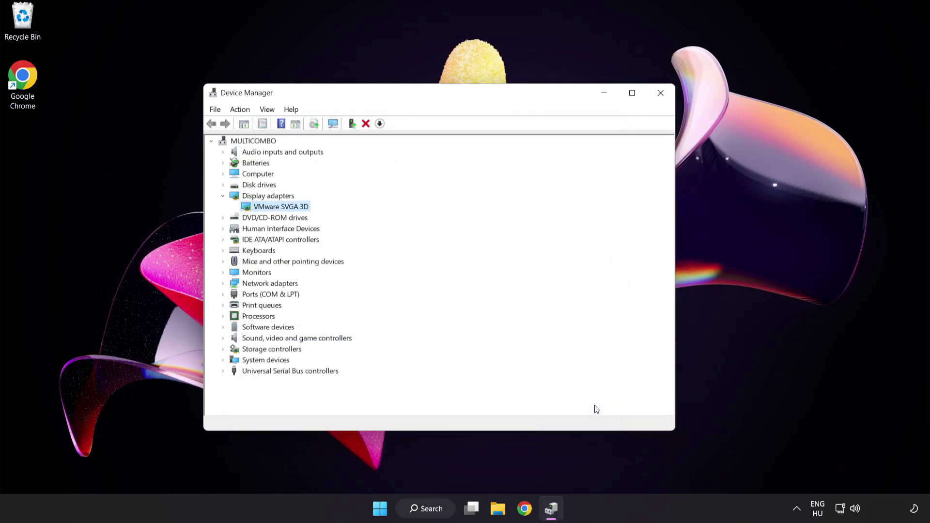
Close Device Manager and search Windows for 'update'
left_click(661, 95)
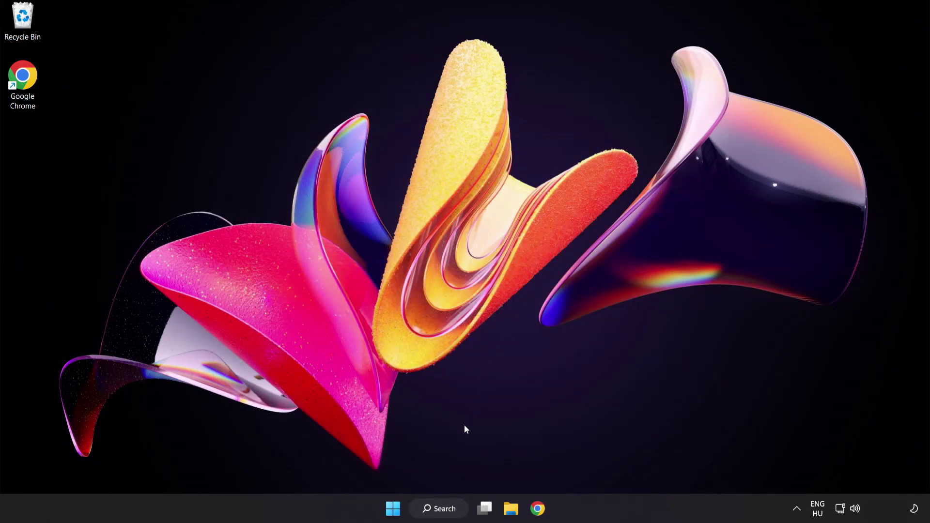
left_click(450, 514)
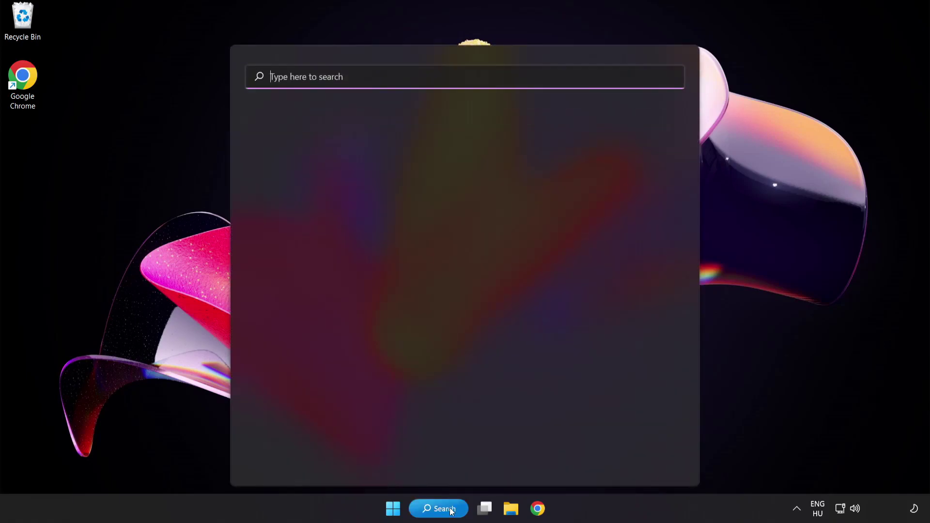
type("update")
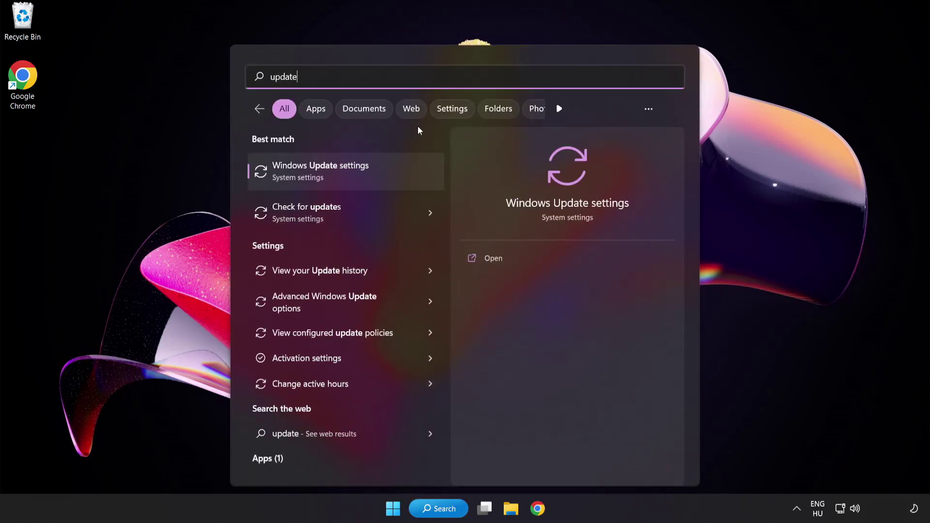
Check Windows Update for updates, confirm 'You're up to date', and close Settings
left_click(356, 177)
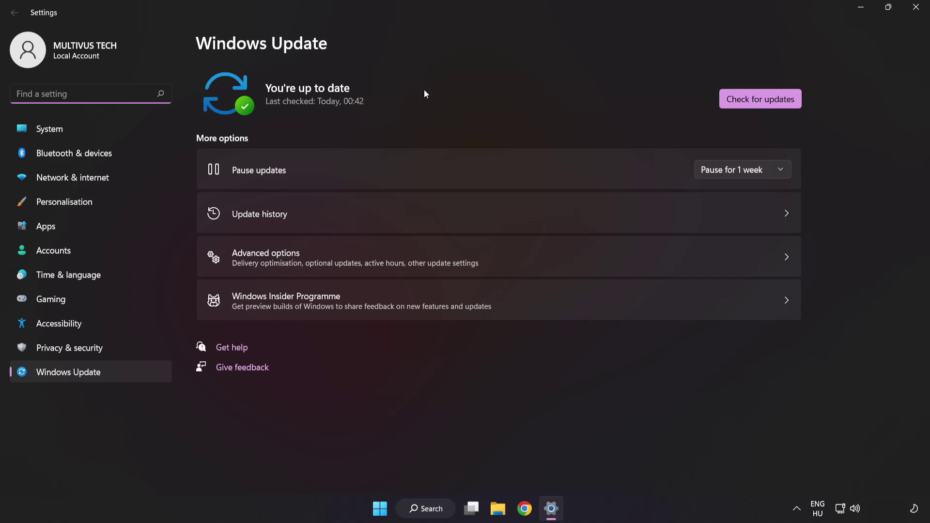
left_click(757, 104)
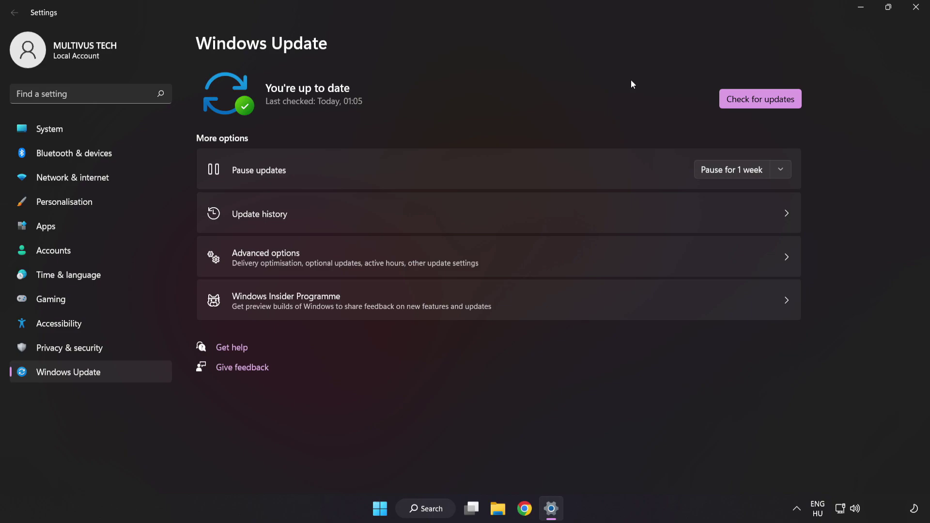
left_click(915, 13)
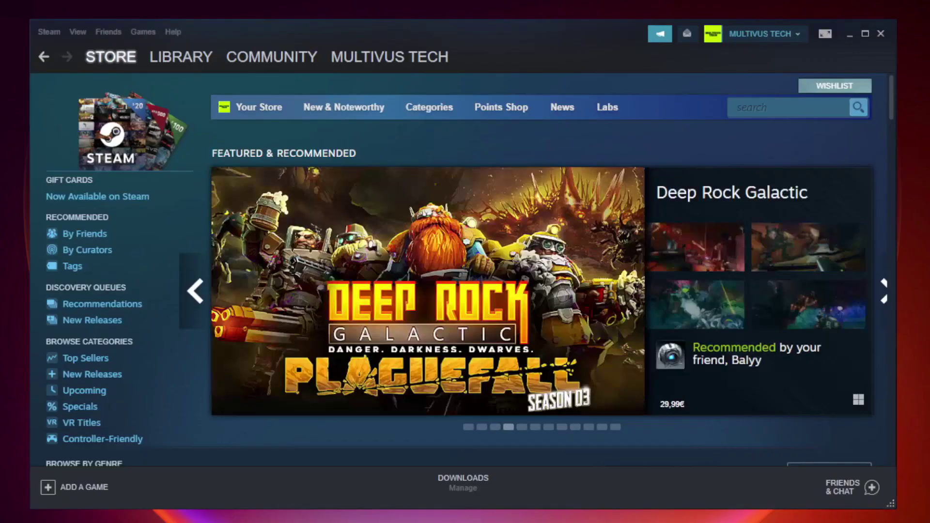
Go to the Steam Library and right-click YOUR NOT WORKING GAME under Favorites
mouse_move(152, 59)
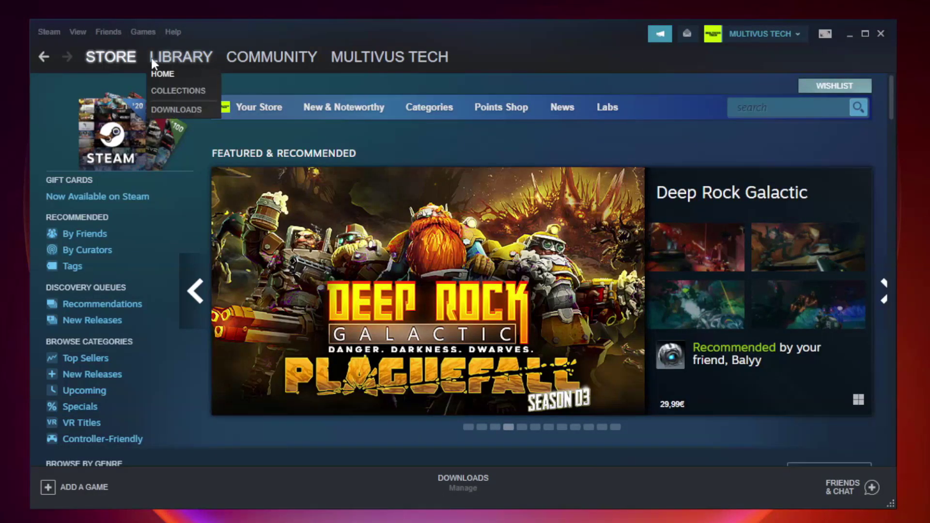
left_click(188, 62)
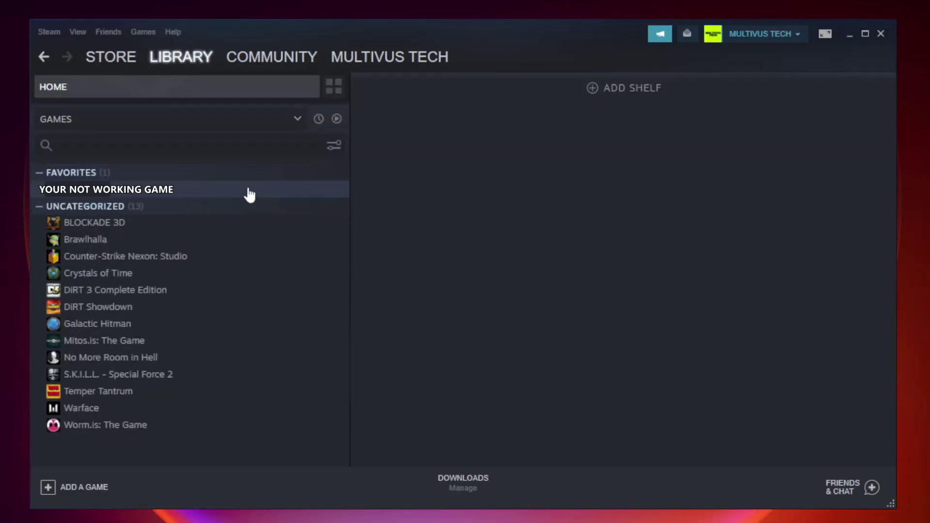
right_click(201, 194)
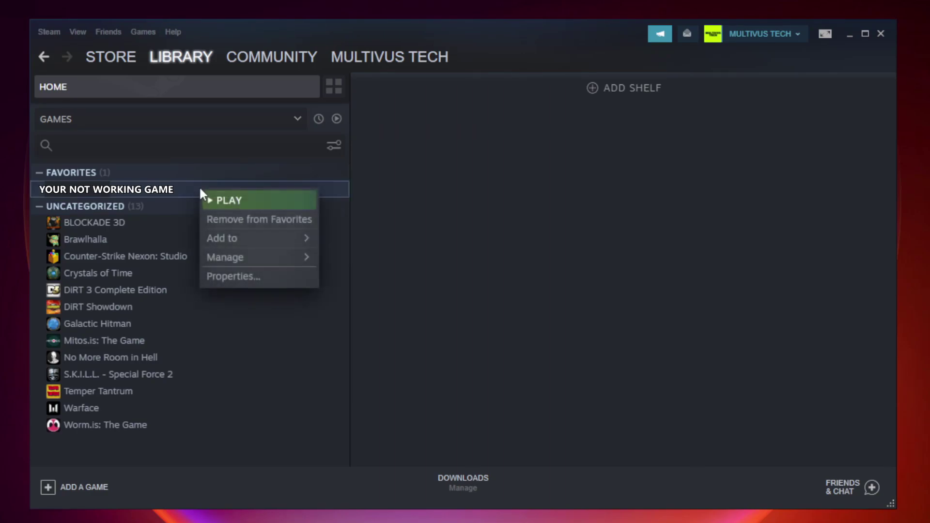
Verify the game's files from Properties > LOCAL FILES until all 9192 files validate
left_click(257, 275)
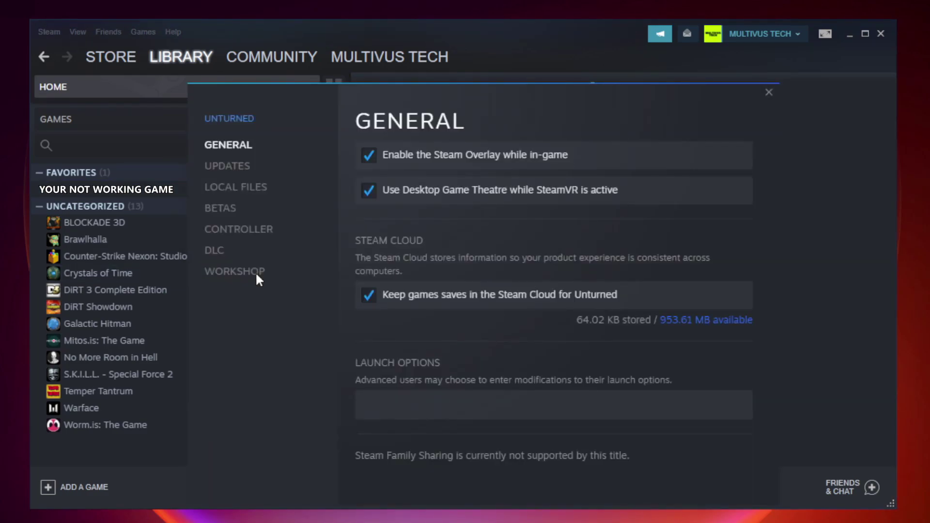
left_click(249, 196)
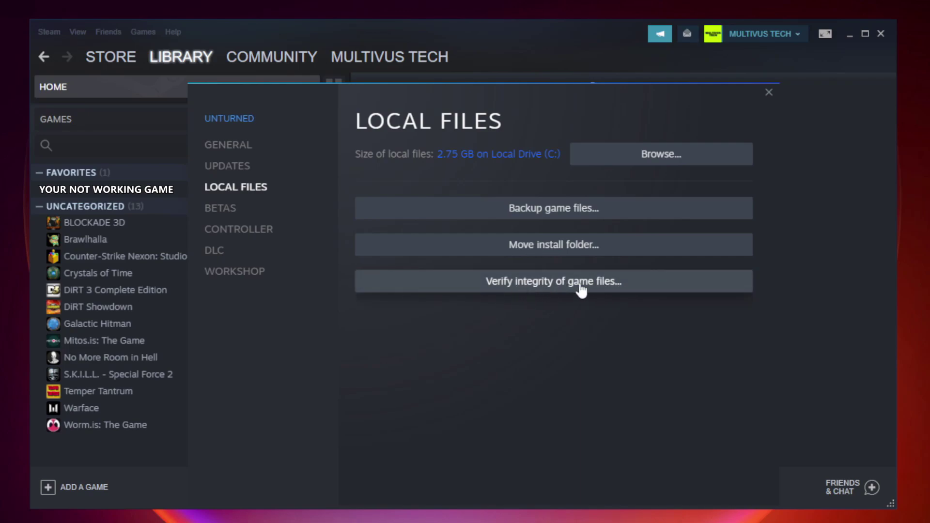
left_click(562, 286)
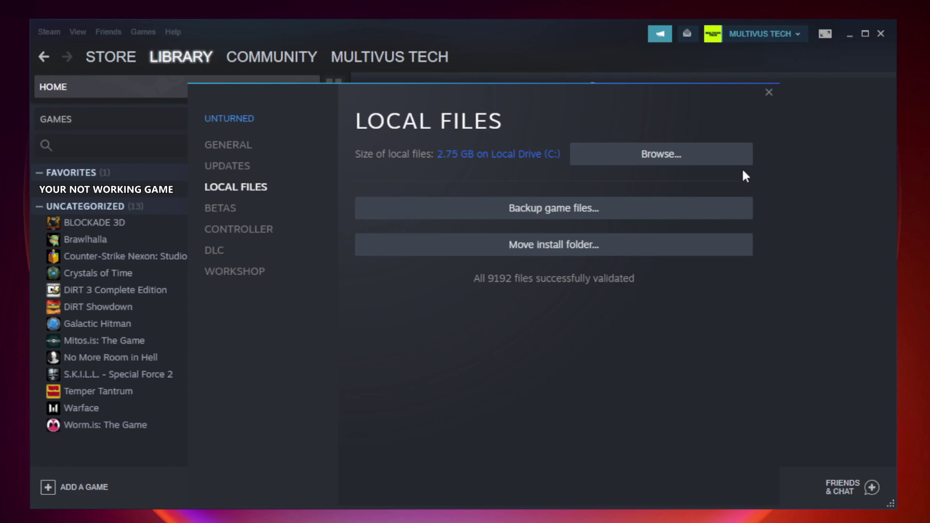
Open the game's install folder and bring up the YOUR NOT WORKING GAME shortcut's Properties
left_click(664, 165)
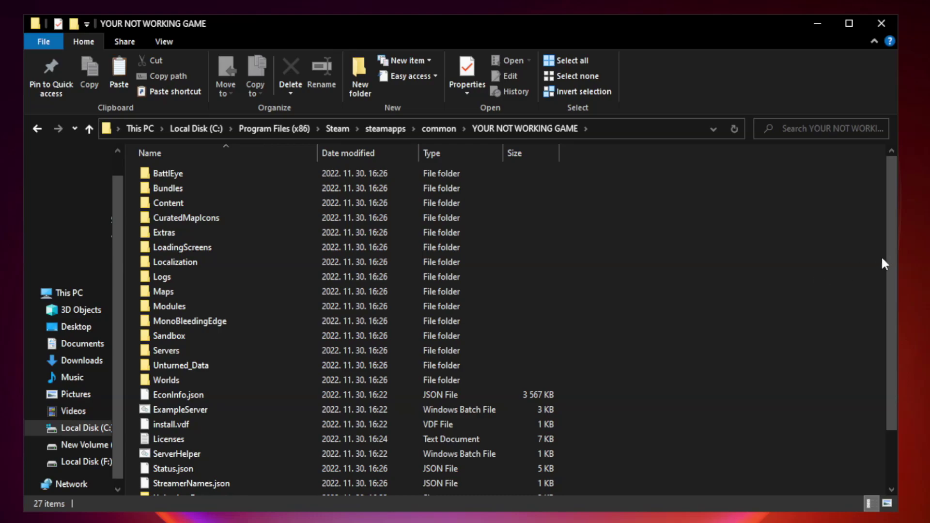
left_click_drag(893, 254, 893, 333)
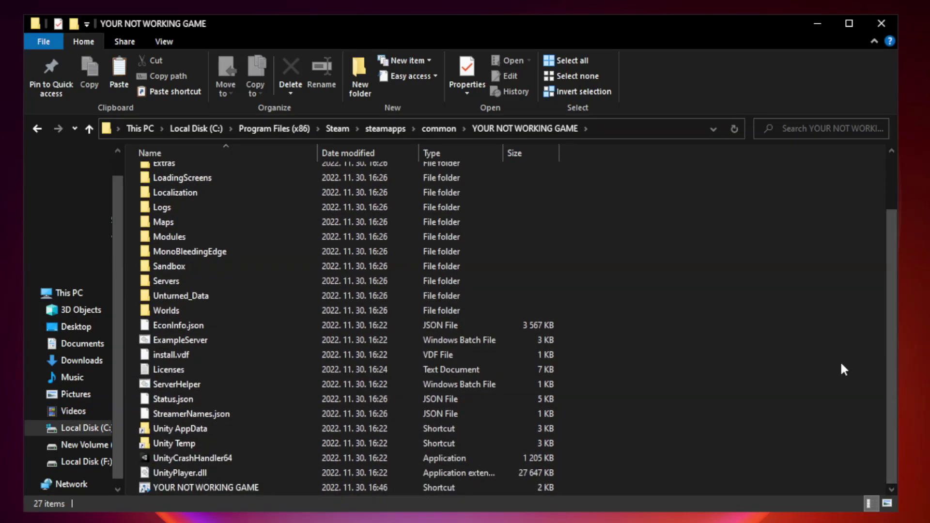
left_click(369, 486)
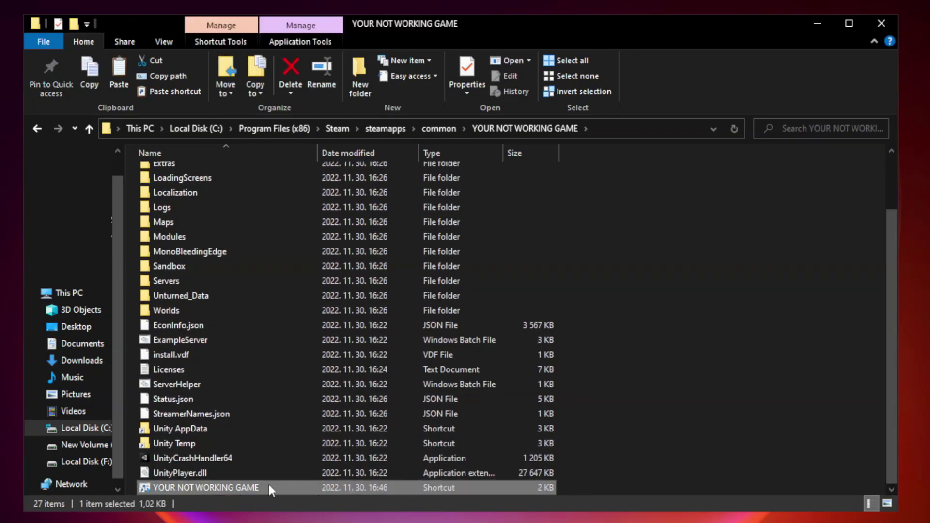
right_click(315, 485)
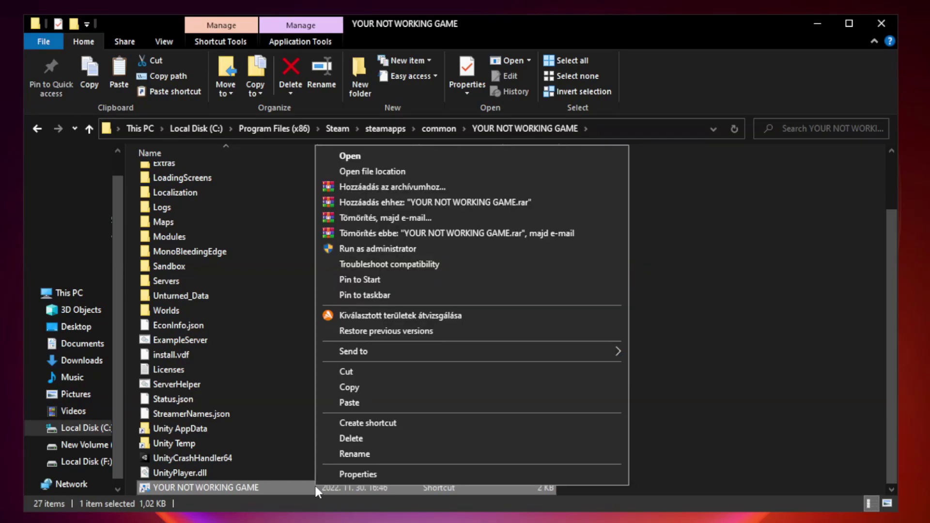
left_click(469, 475)
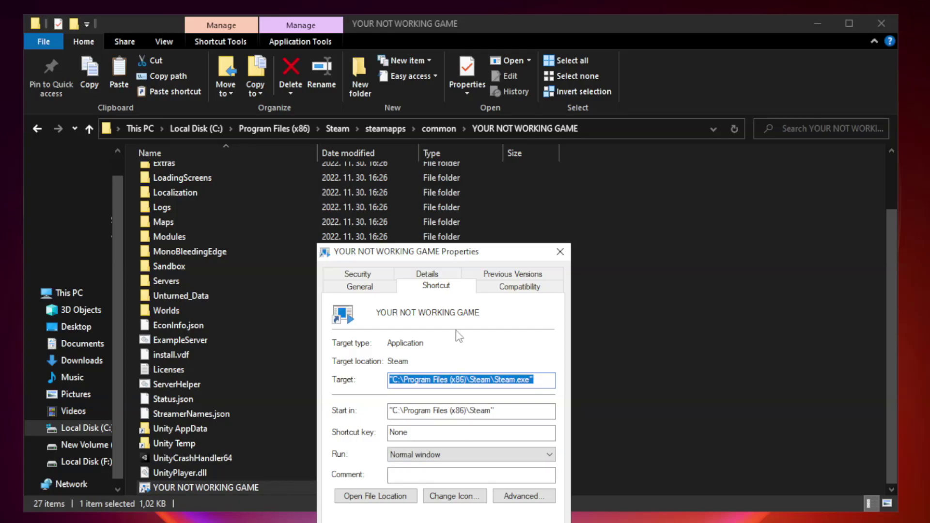
left_click_drag(461, 254, 461, 105)
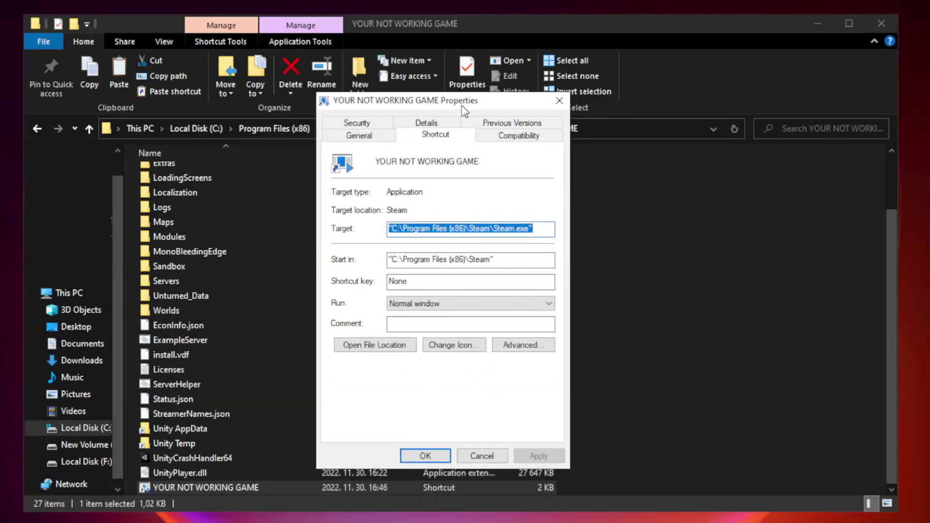
Set the shortcut to Windows 8 compatibility, disable fullscreen optimizations, run as administrator, and apply
left_click(517, 141)
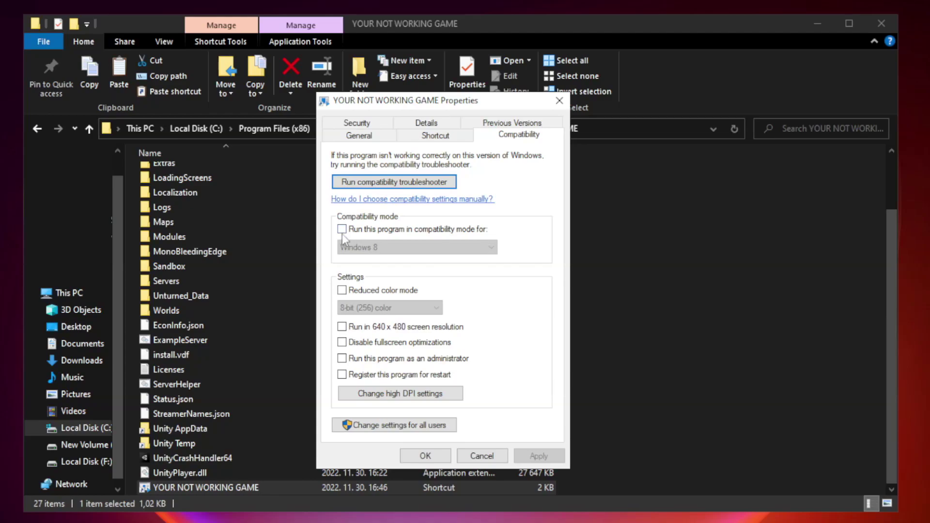
left_click(369, 231)
left_click(418, 247)
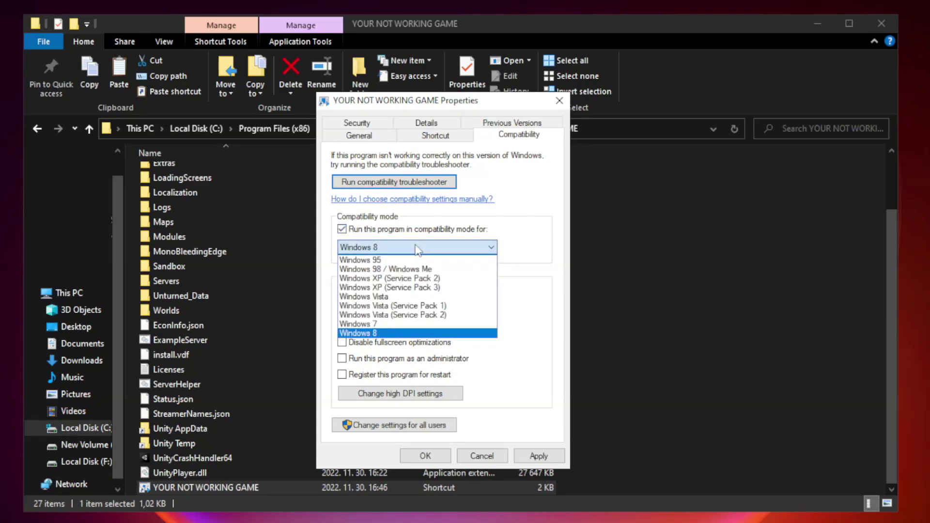
left_click(394, 334)
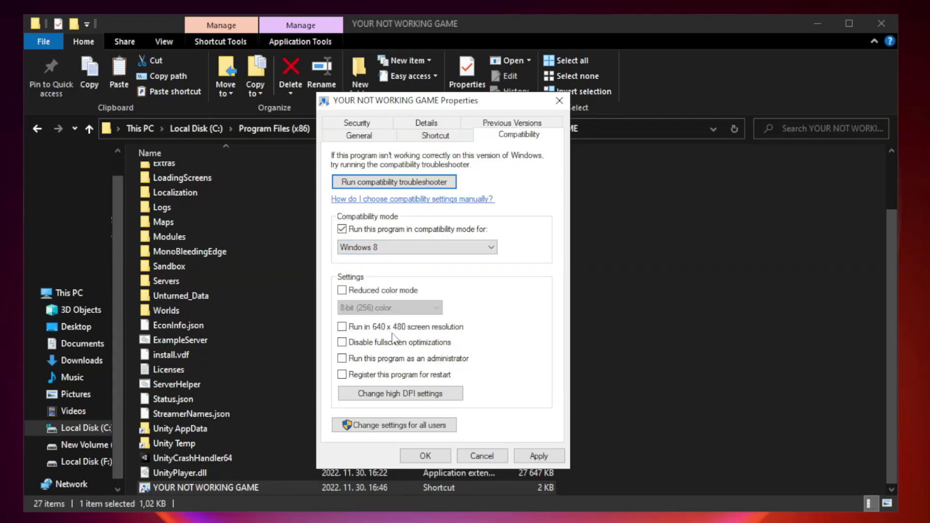
left_click(363, 345)
left_click(367, 364)
left_click(535, 457)
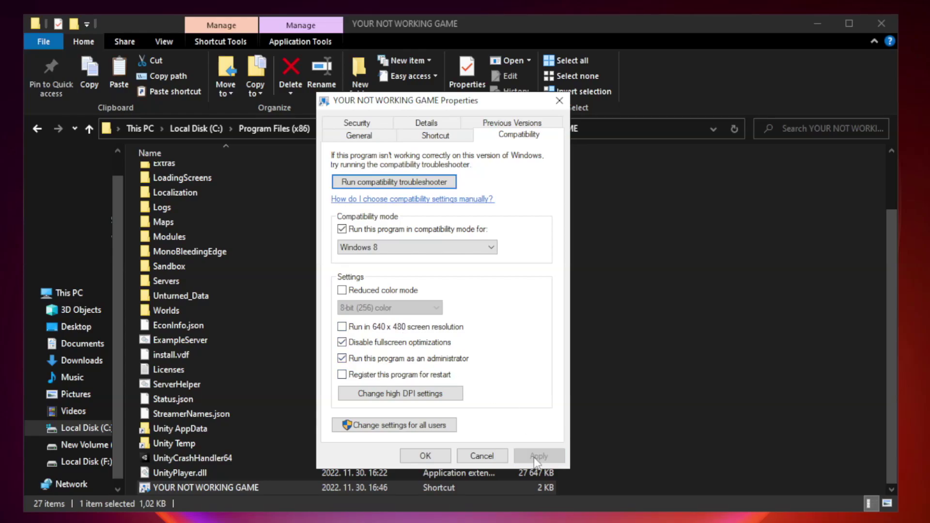
left_click(425, 456)
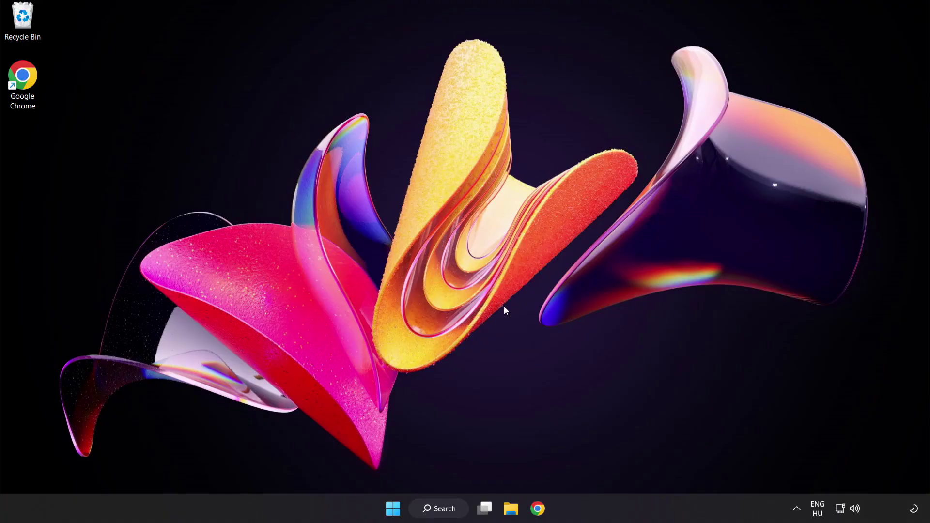
Right-click Start to bring up the Win+X power-user menu
right_click(396, 512)
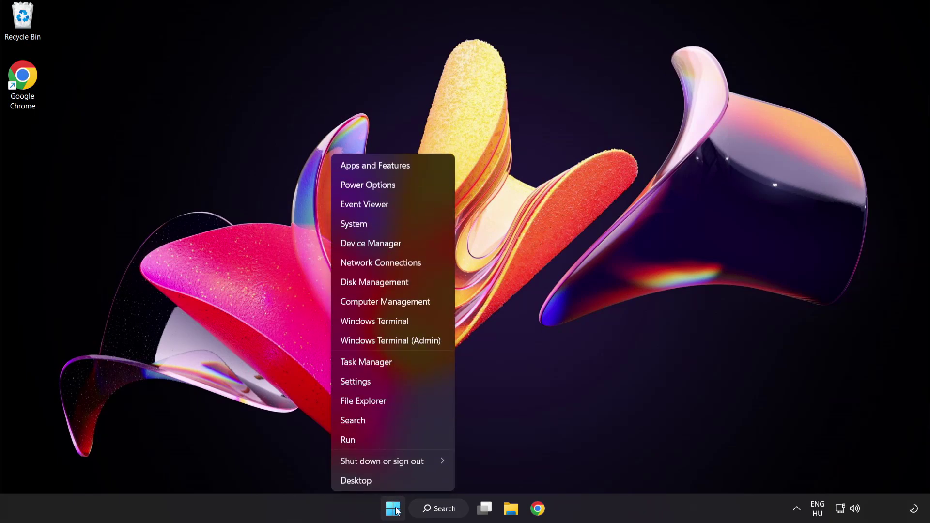
In Task Manager's Startup list, disable Cortana, Phone Link, Terminal and Windows Security notification icon
left_click(402, 362)
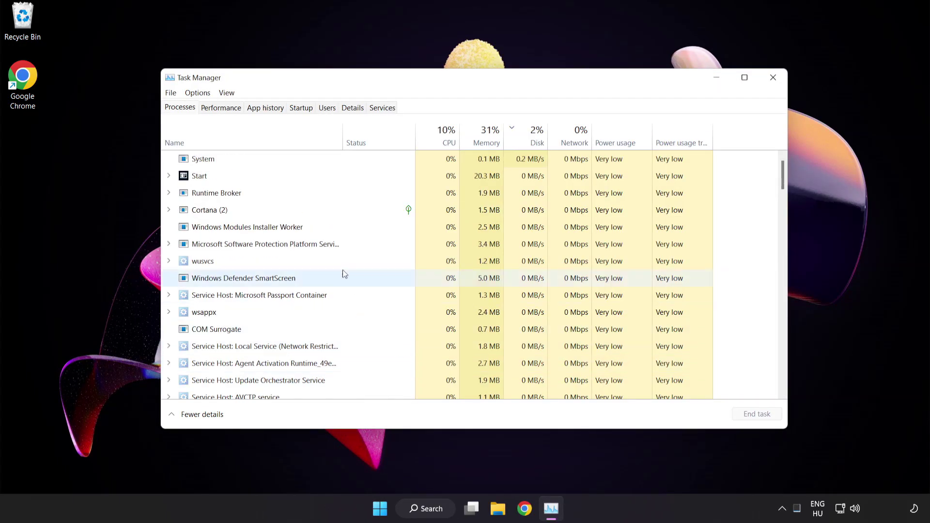
left_click(301, 107)
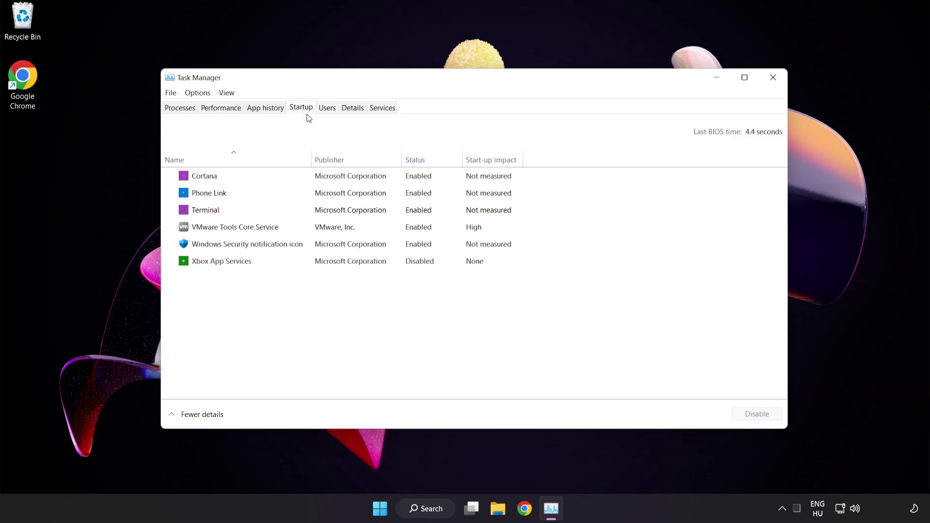
left_click(307, 182)
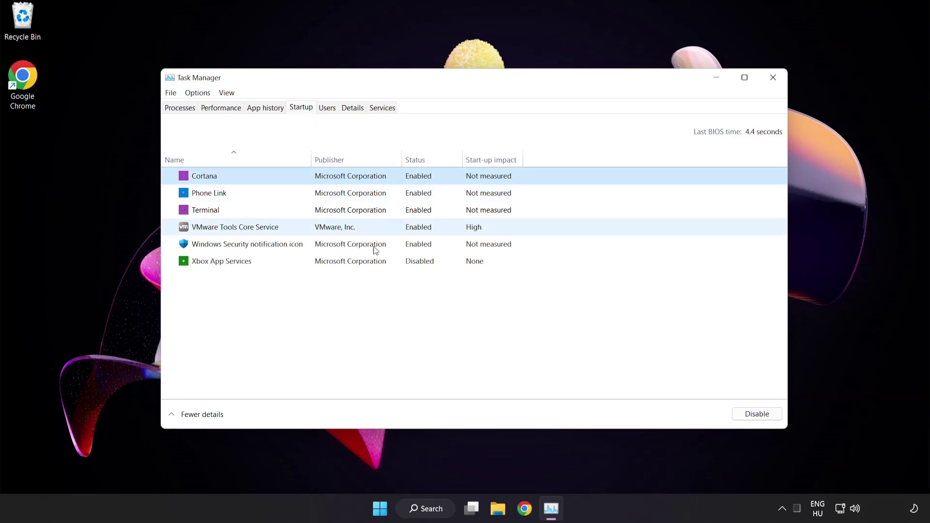
left_click(762, 418)
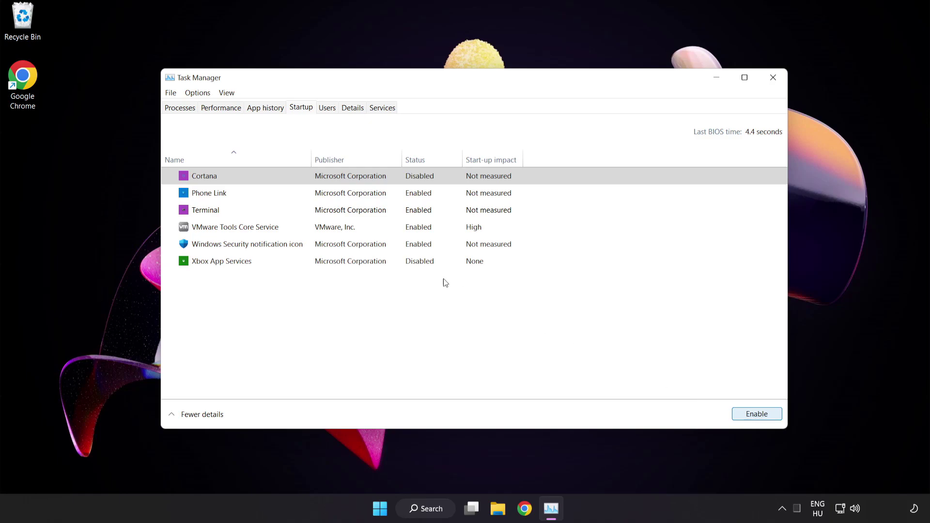
left_click(288, 194)
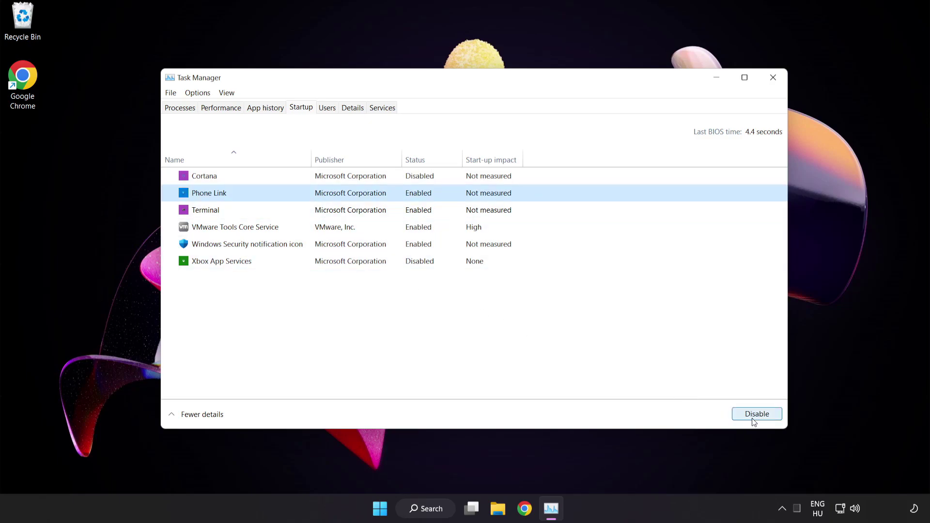
left_click(752, 419)
left_click(295, 211)
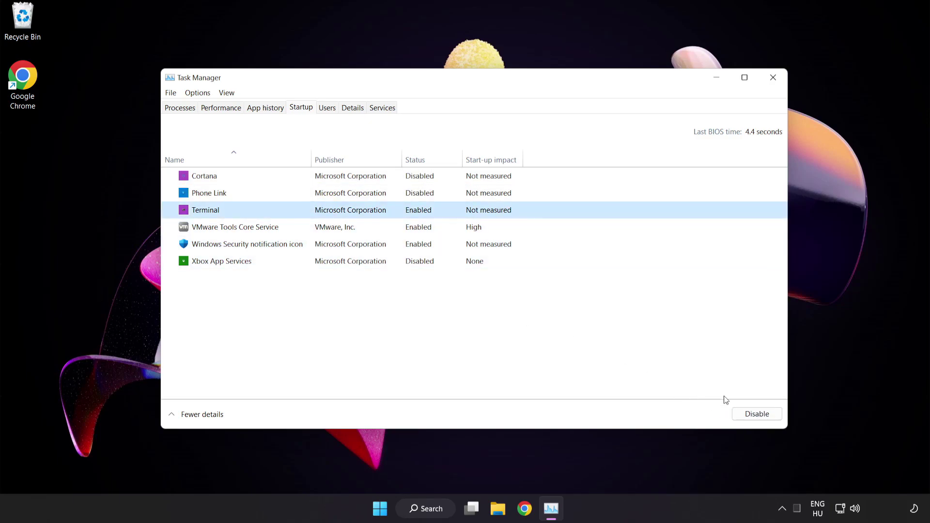
left_click(750, 414)
left_click(315, 246)
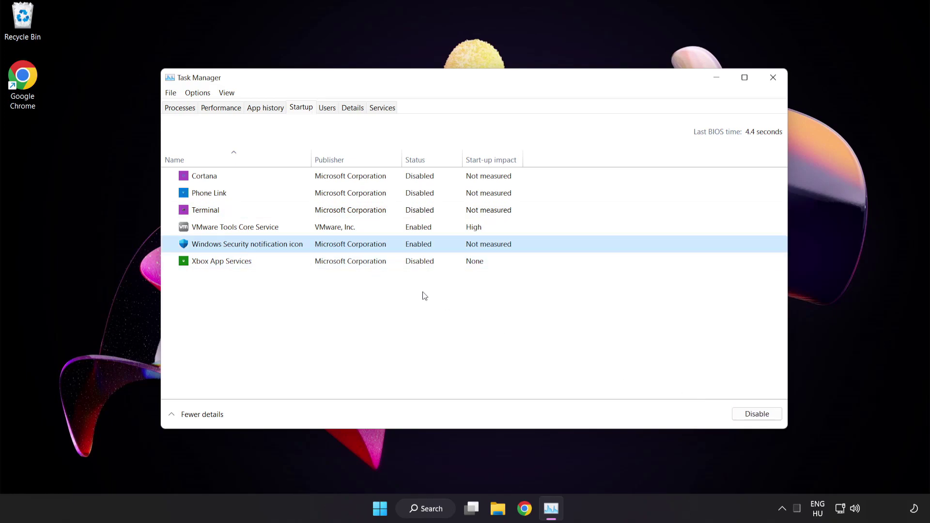
left_click(749, 416)
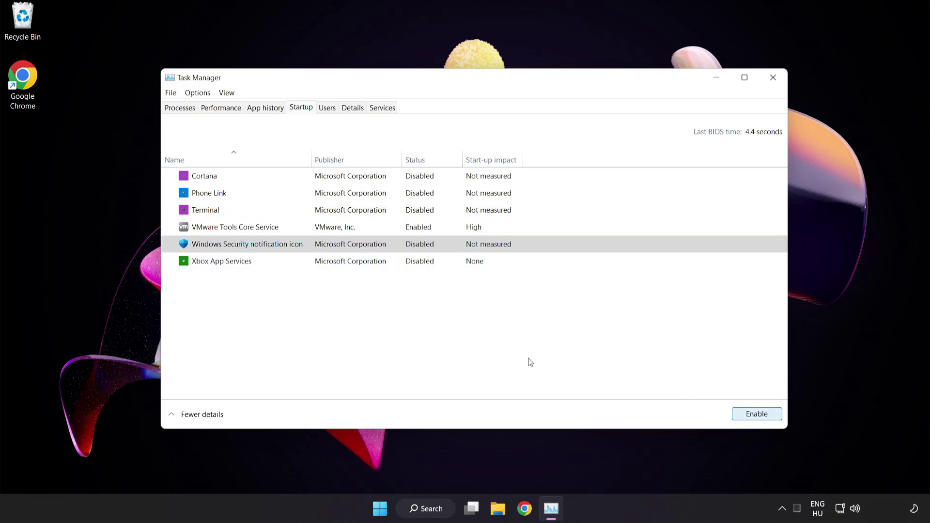
Close Task Manager and download the DirectX End-User Runtime Web Installer from the Chrome page
left_click(773, 79)
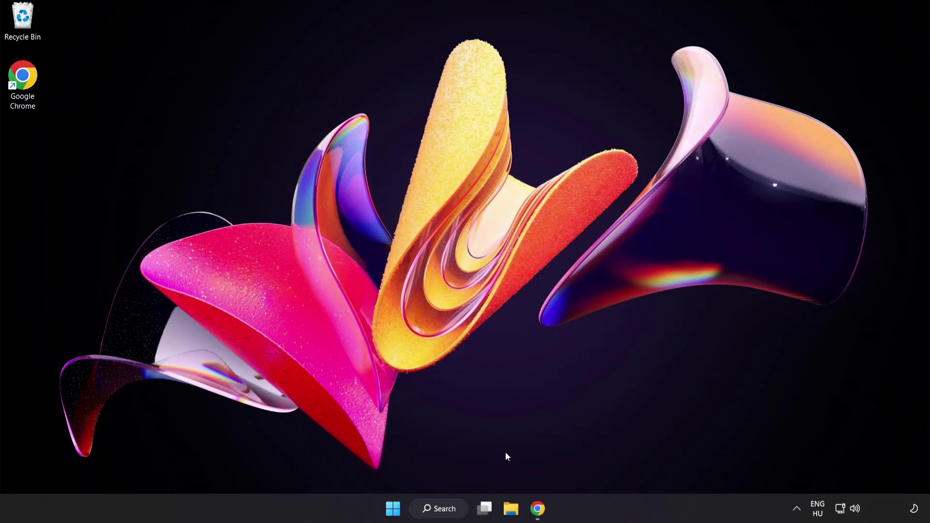
left_click(538, 509)
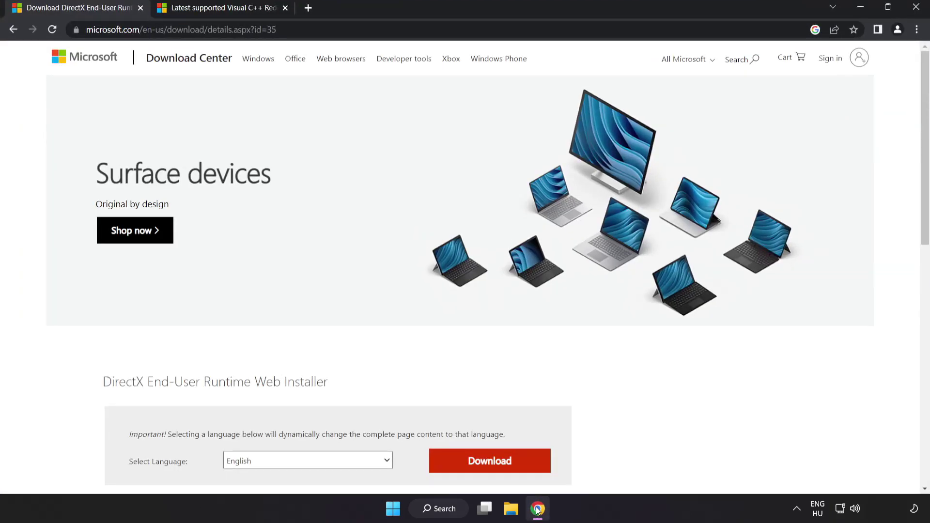
left_click(310, 30)
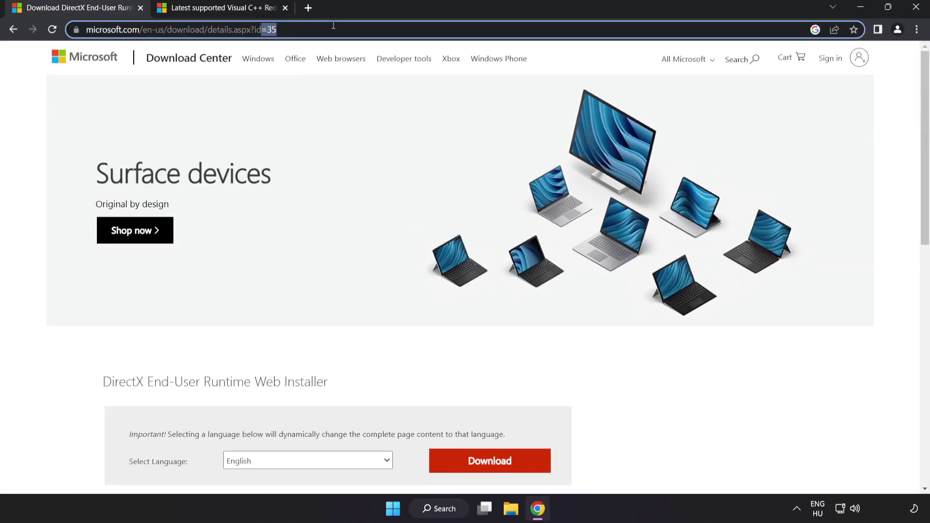
left_click(368, 30)
left_click(647, 389)
scroll(646, 388, "down", 2)
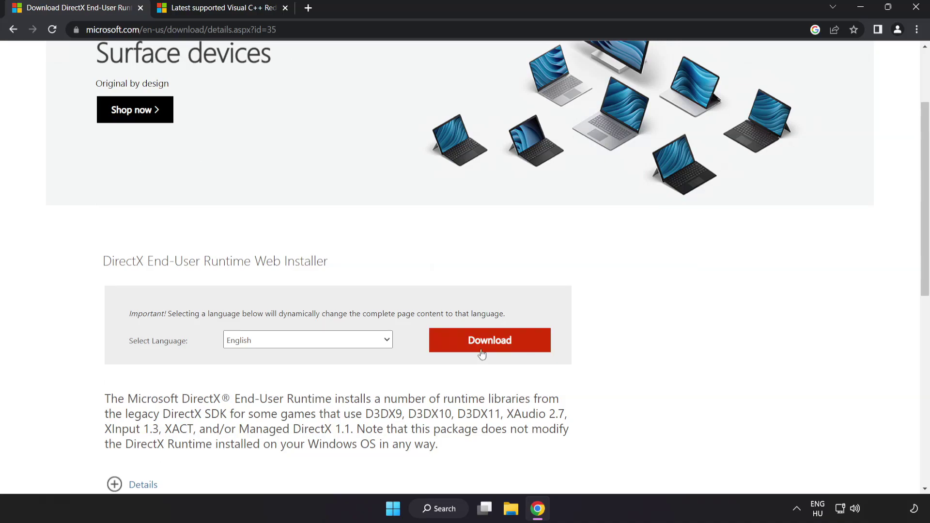
left_click(501, 350)
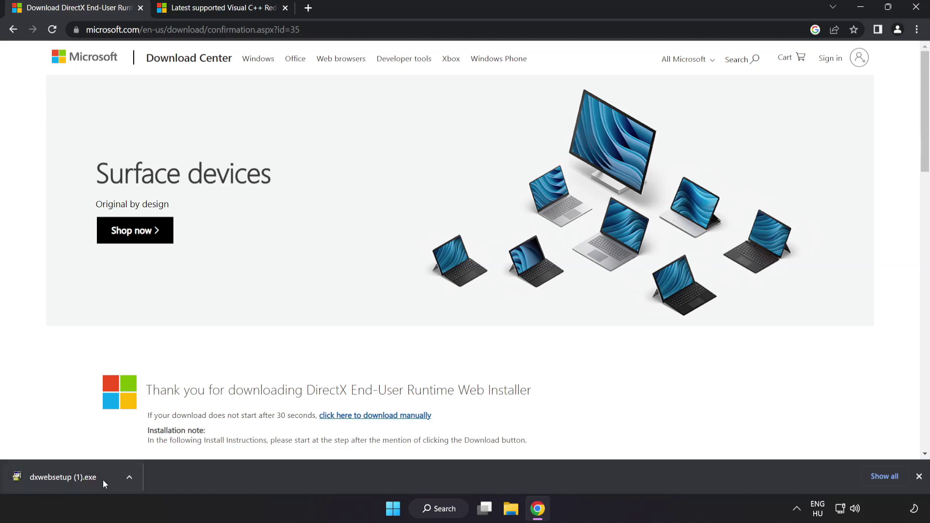
Run the DirectX setup, accepting the license and declining the Bing Bar, then finish
left_click(78, 477)
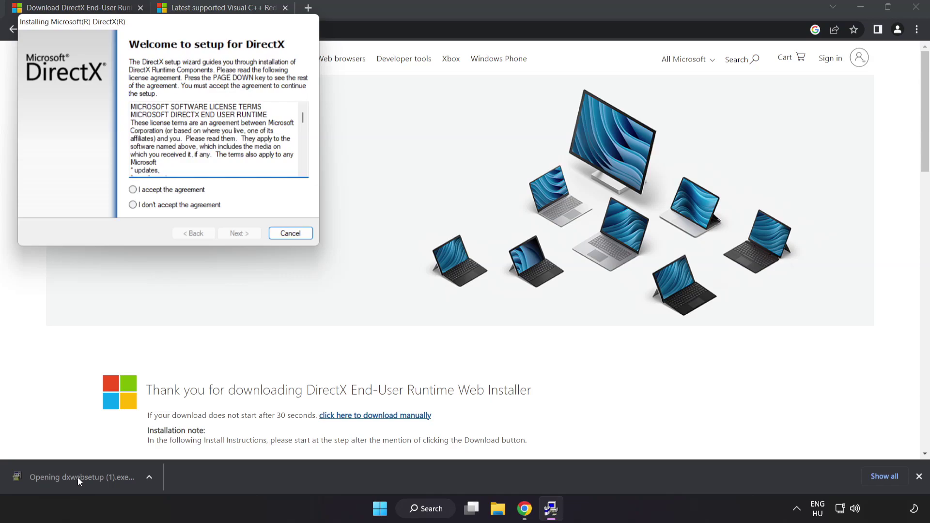
left_click_drag(138, 21, 423, 121)
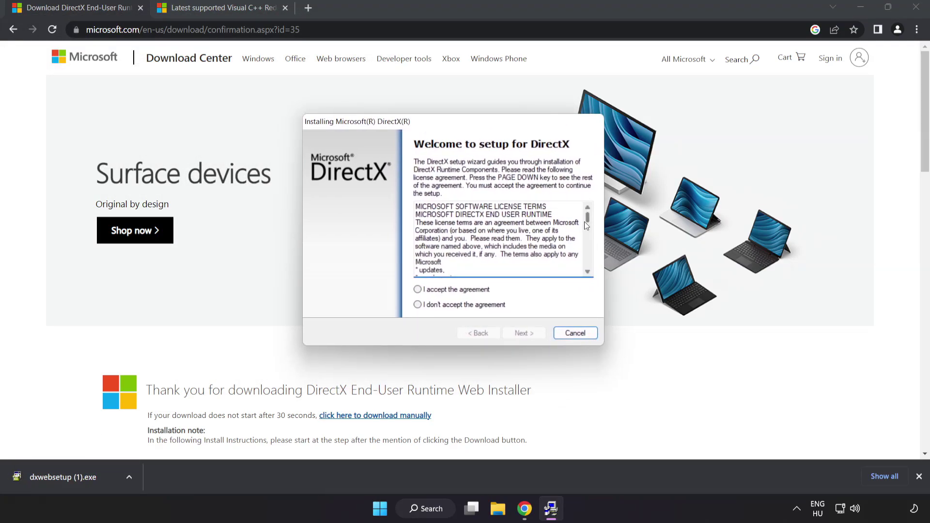
left_click_drag(584, 222, 593, 270)
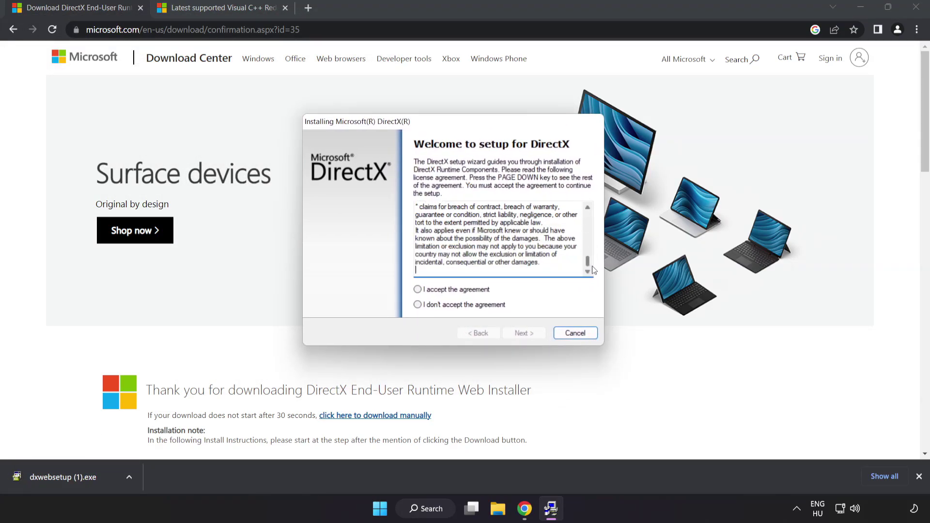
left_click(434, 291)
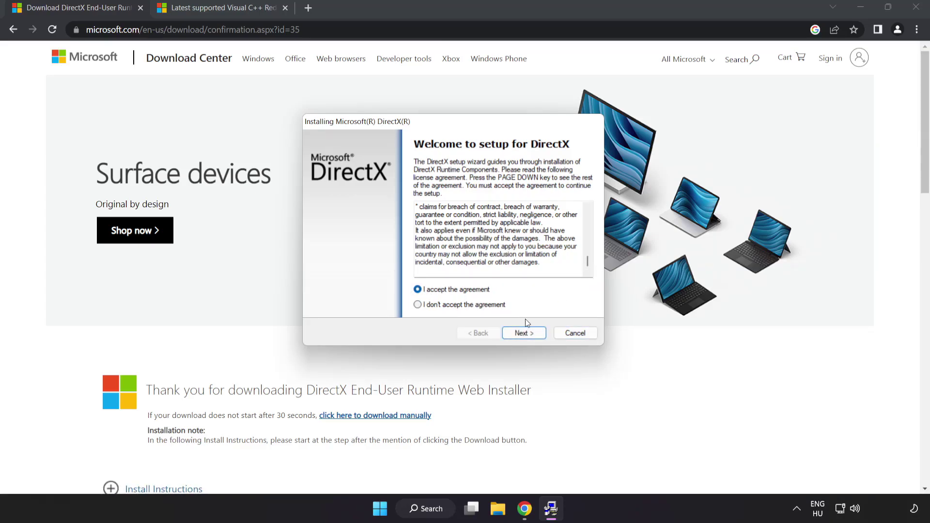
left_click(523, 336)
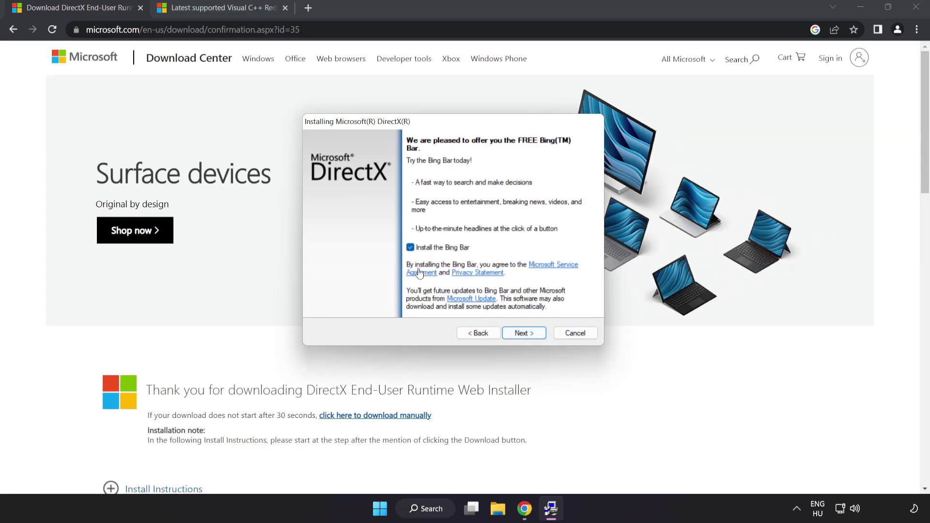
left_click(412, 248)
left_click(525, 333)
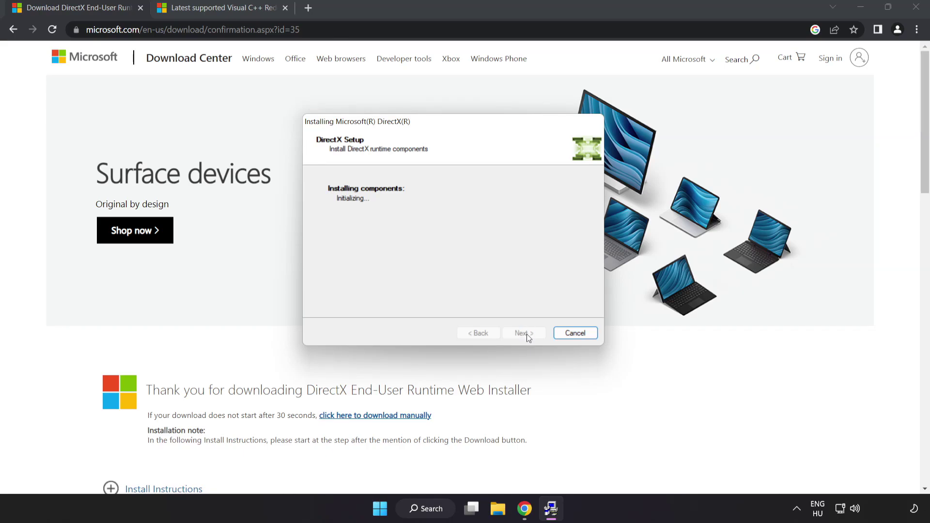
left_click(524, 334)
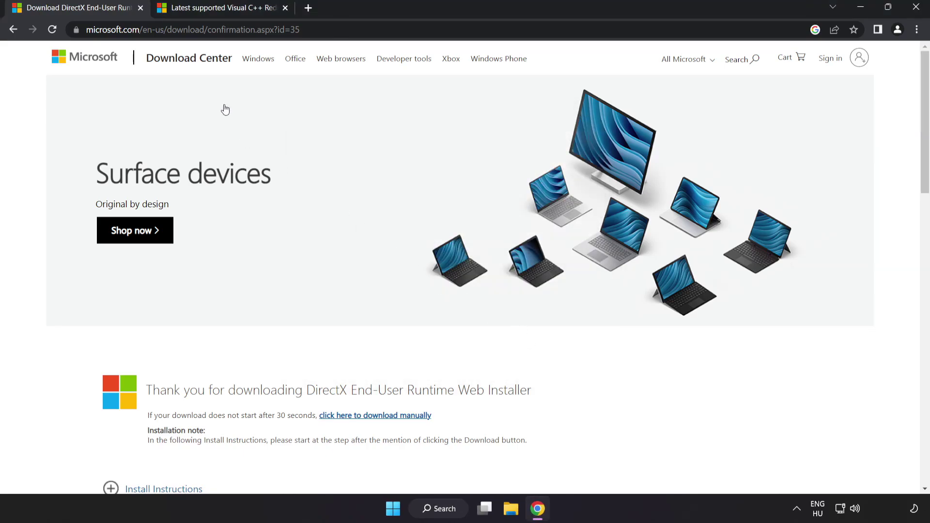
Close the DirectX tab and download the ARM64, x86 and x64 vc_redist installers
left_click(140, 8)
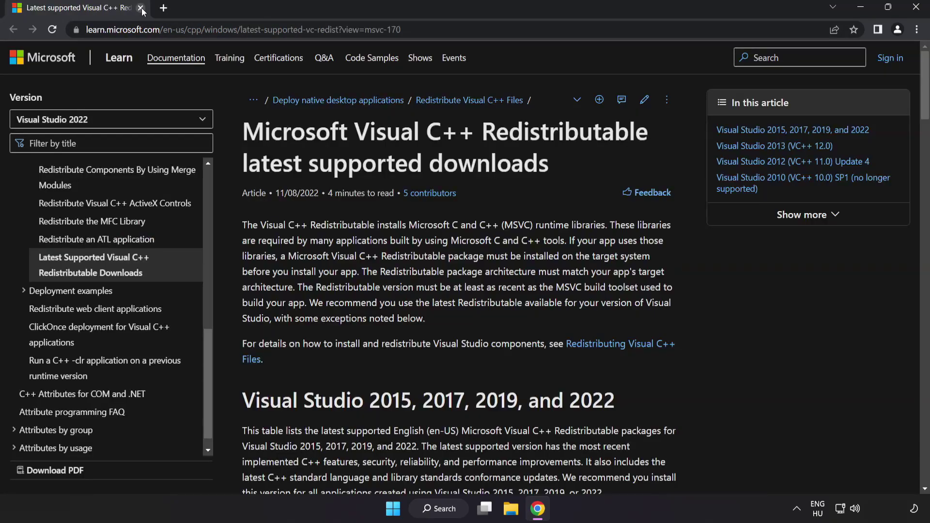
left_click(243, 29)
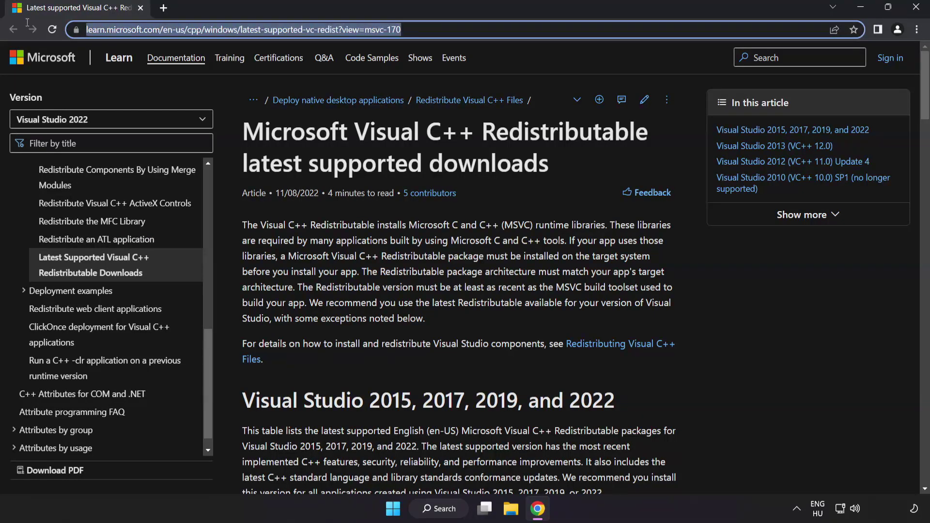
left_click(429, 29)
left_click(478, 137)
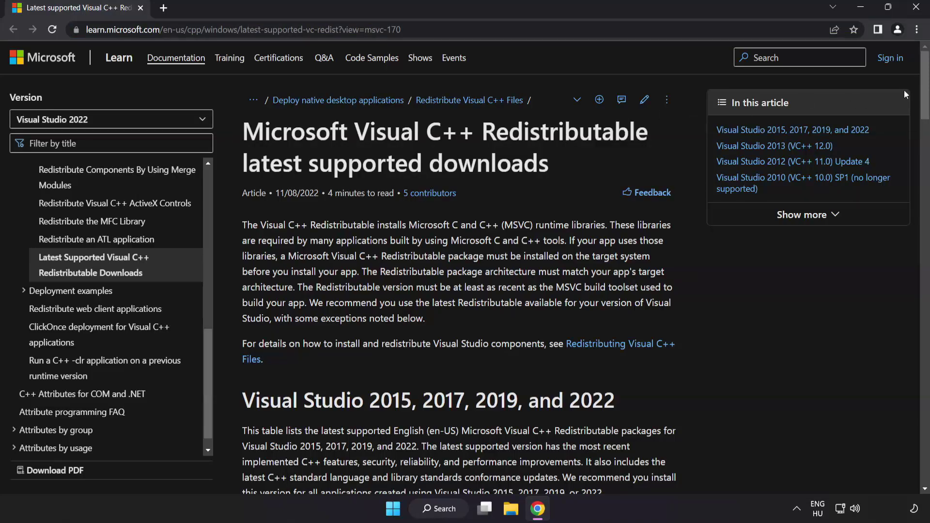
scroll(922, 111, "down", 2)
scroll(922, 110, "down", 7)
scroll(922, 111, "up", 2)
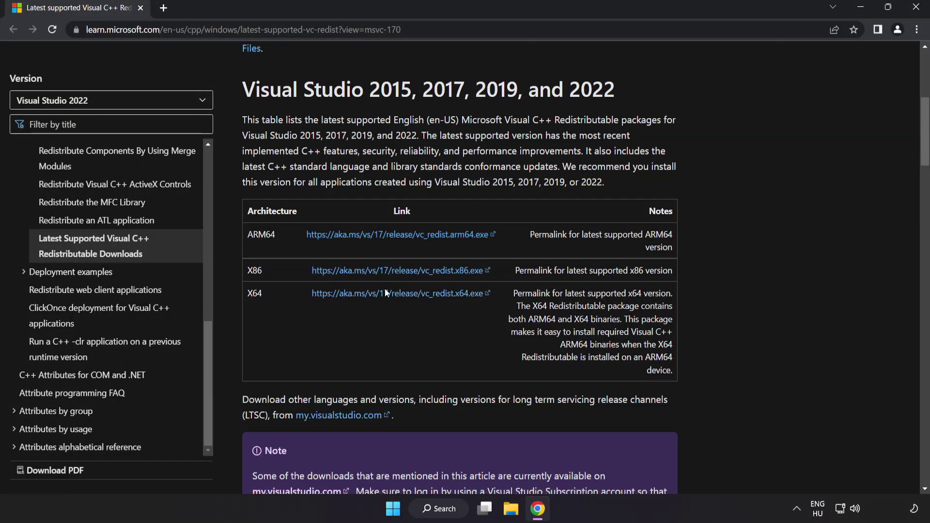
left_click(386, 240)
left_click(394, 271)
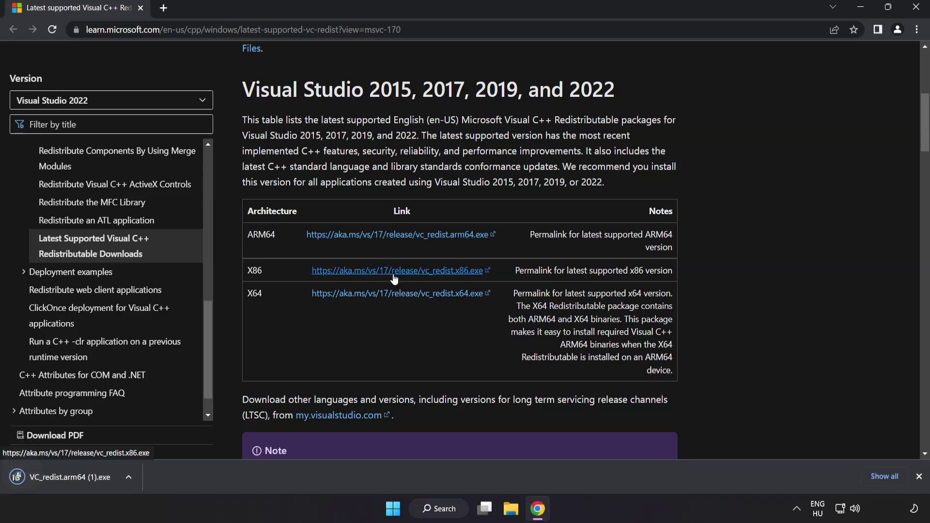
left_click(400, 299)
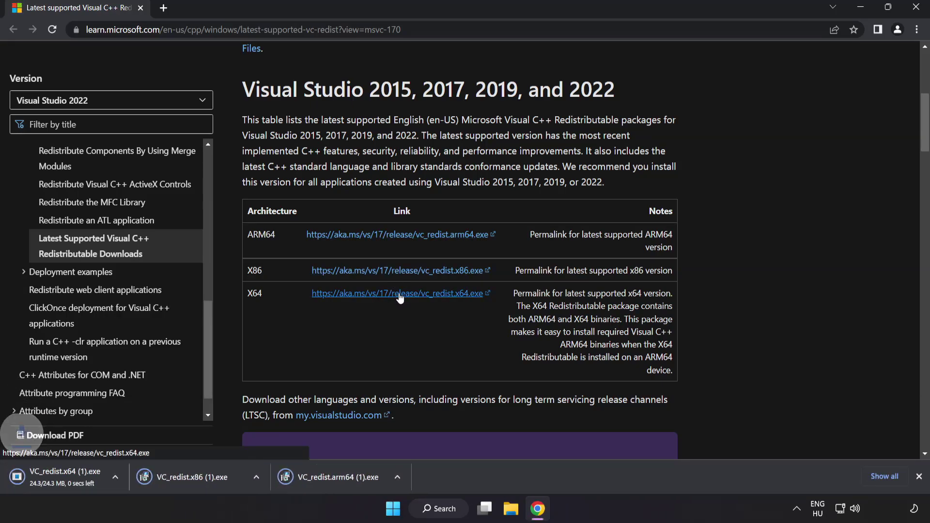
Run the ARM64 Visual C++ Redistributable setup with the license accepted; dismiss its failed result
left_click(350, 478)
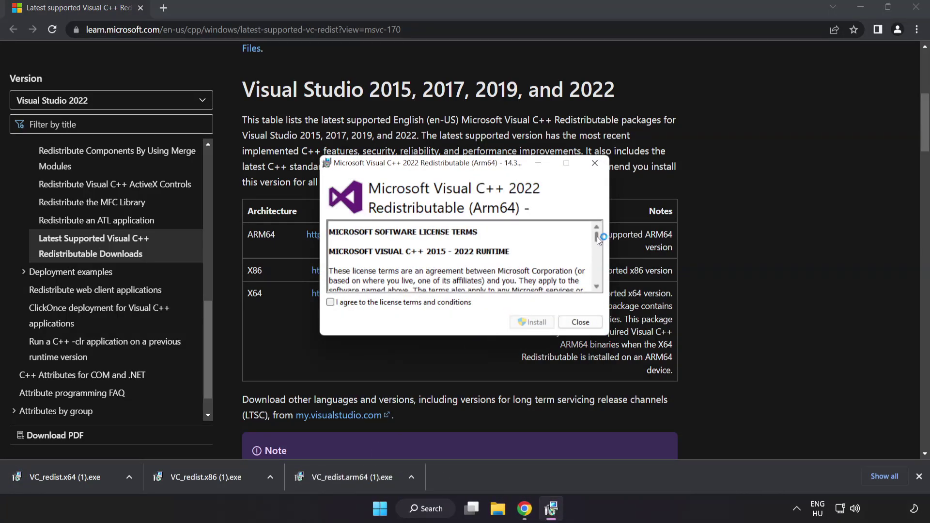
left_click_drag(597, 237, 597, 288)
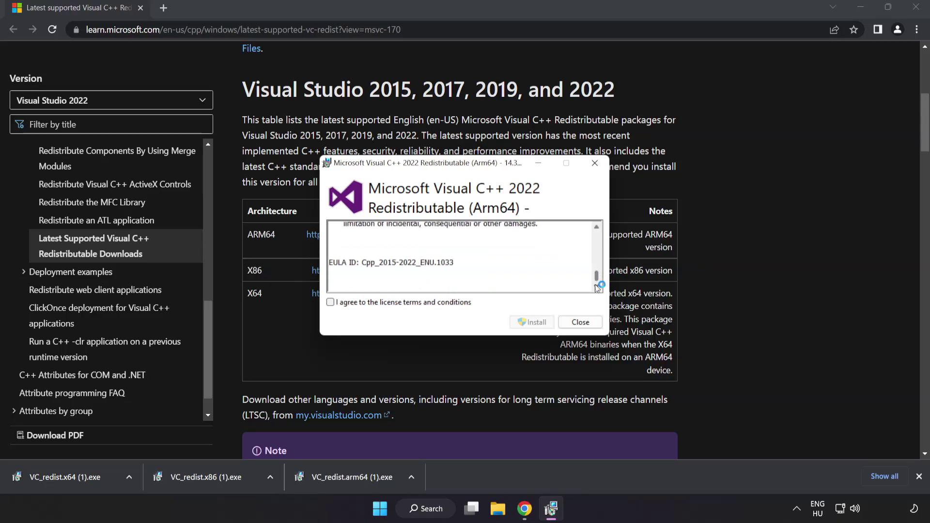
left_click(331, 303)
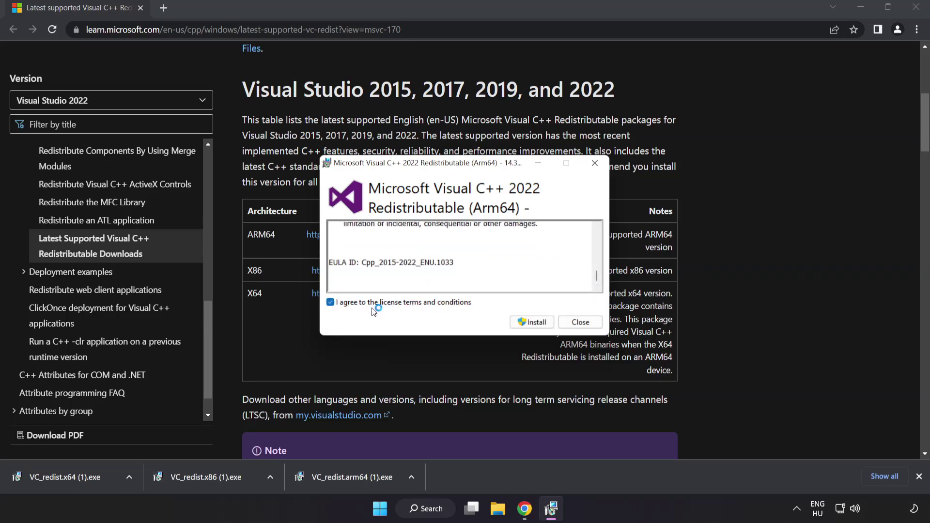
left_click(529, 323)
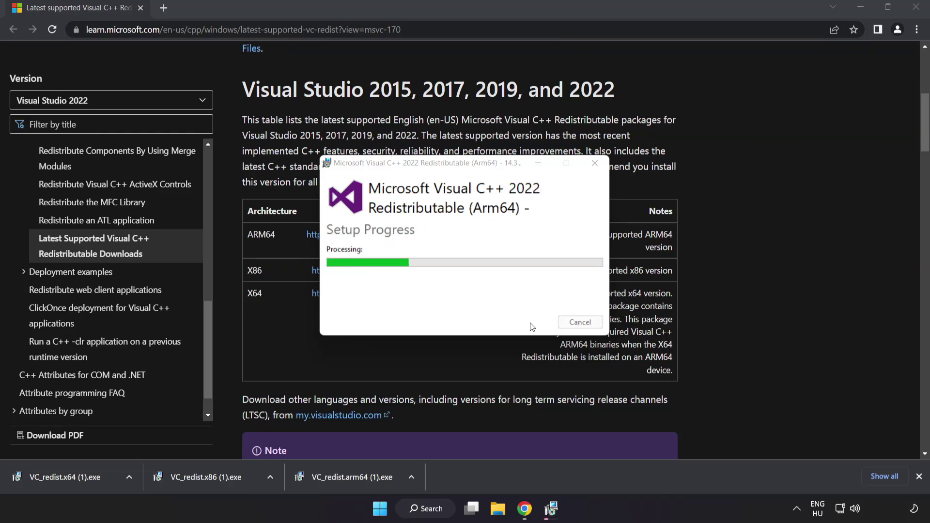
left_click(580, 323)
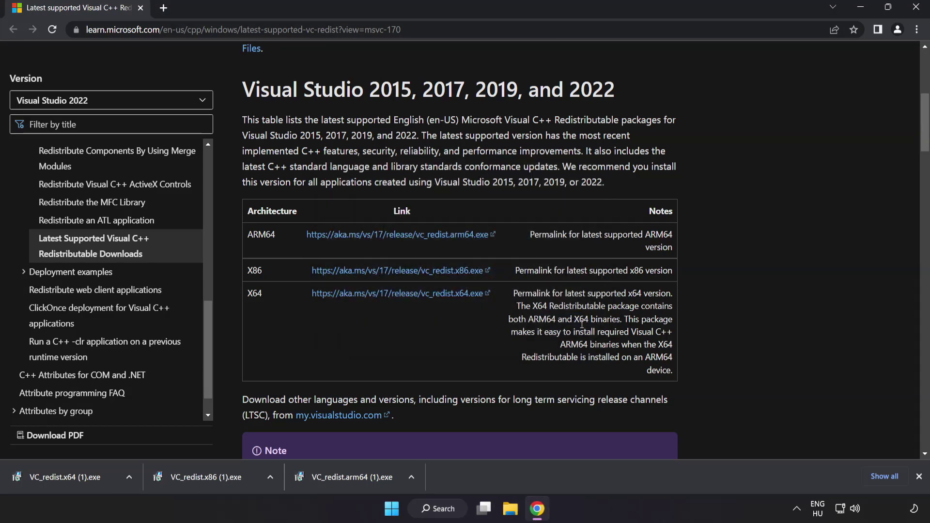
Run the x86 (succeeded) and x64 (failed) redistributable setups, then close Chrome
left_click(209, 478)
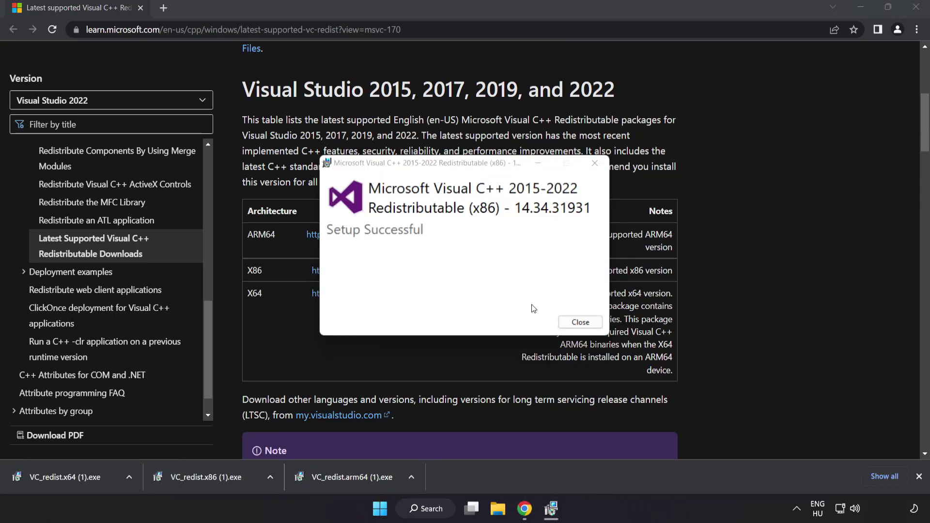
left_click(580, 323)
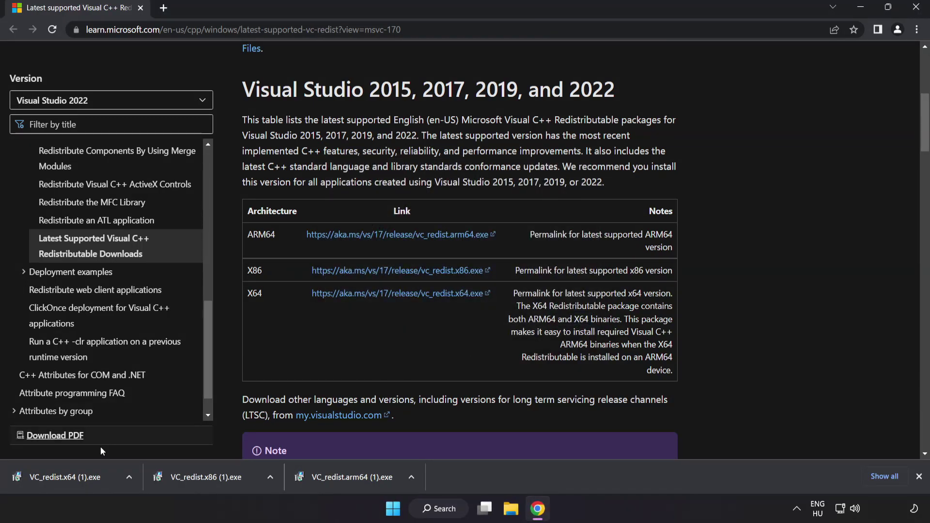
left_click(83, 475)
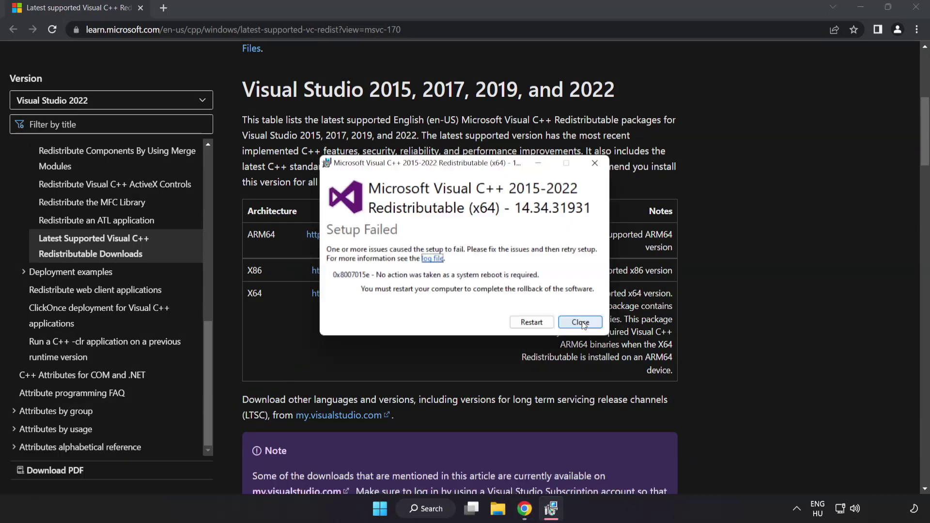
left_click(583, 323)
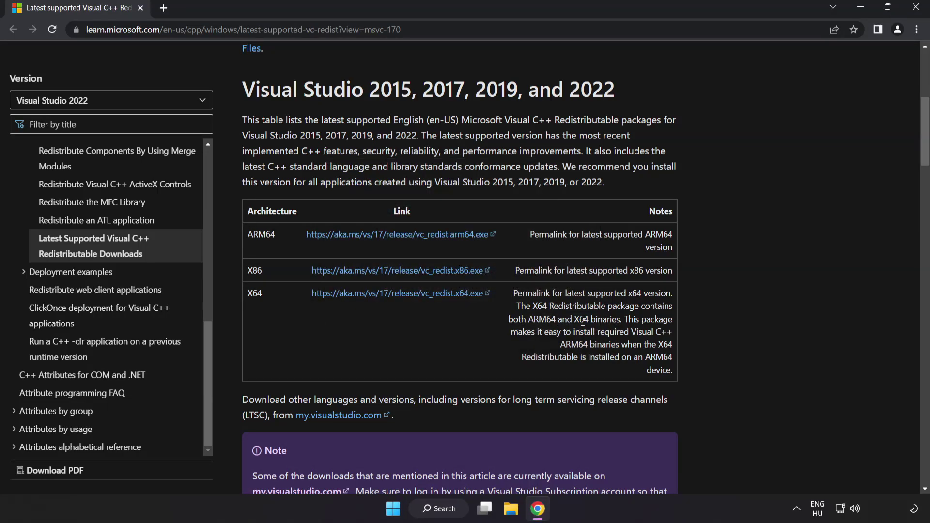
left_click(915, 11)
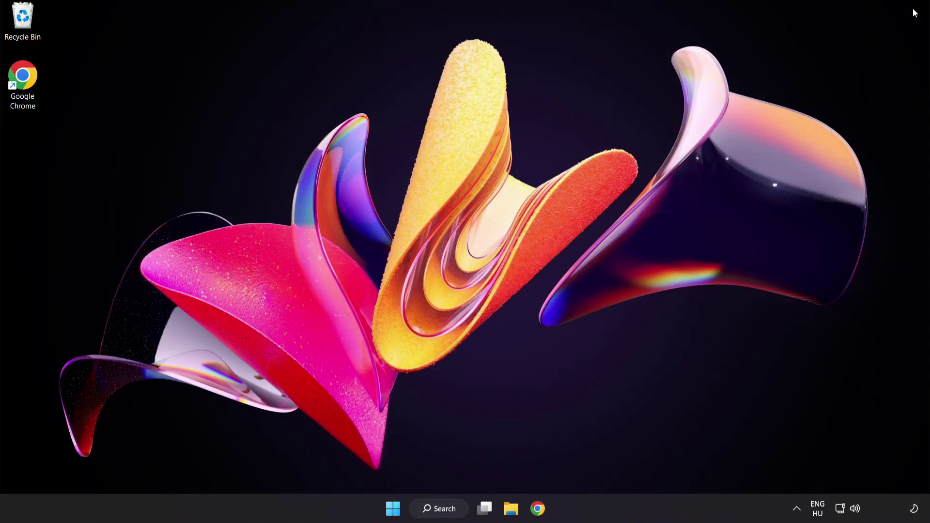
Search Windows for 'cmd' and launch Command Prompt as administrator
left_click(439, 512)
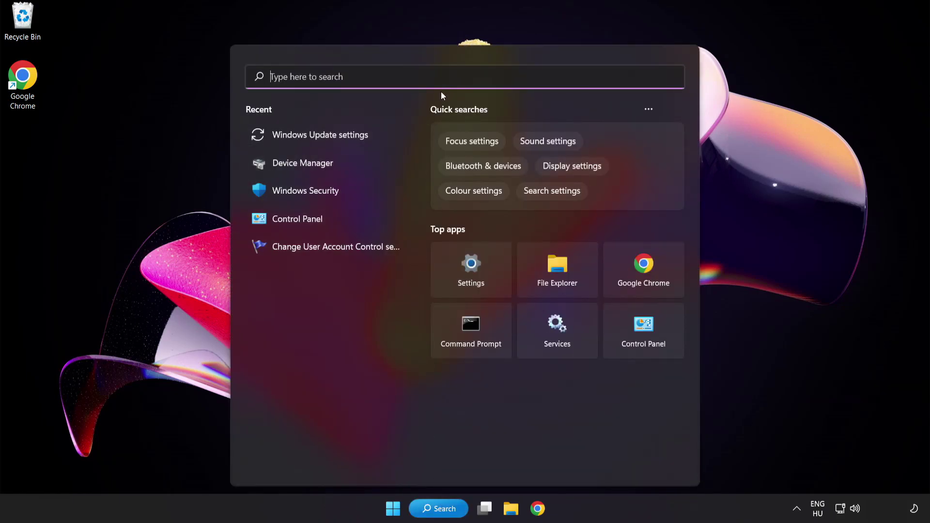
type("cmd")
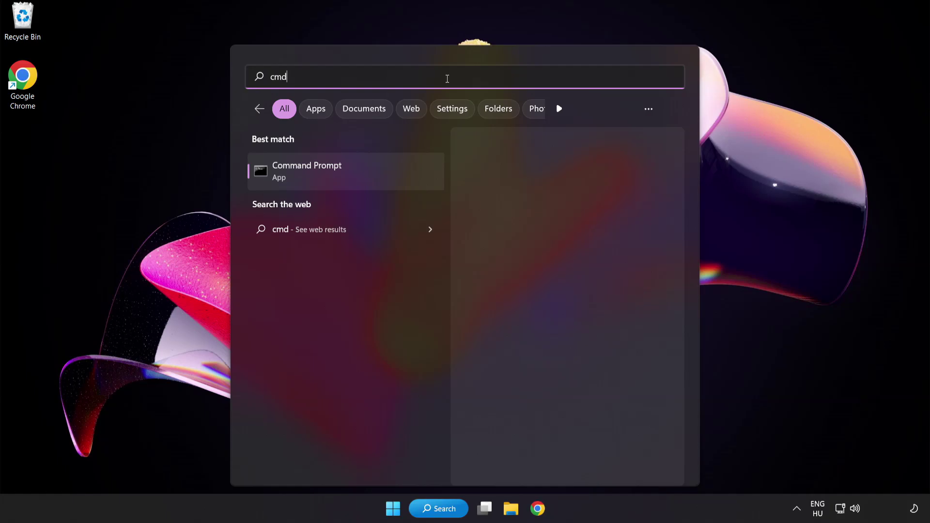
right_click(349, 179)
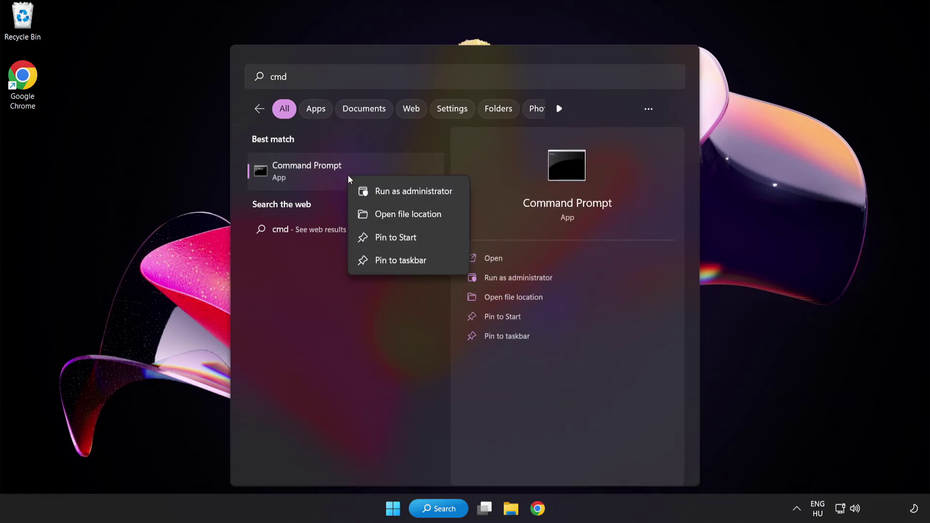
left_click(391, 193)
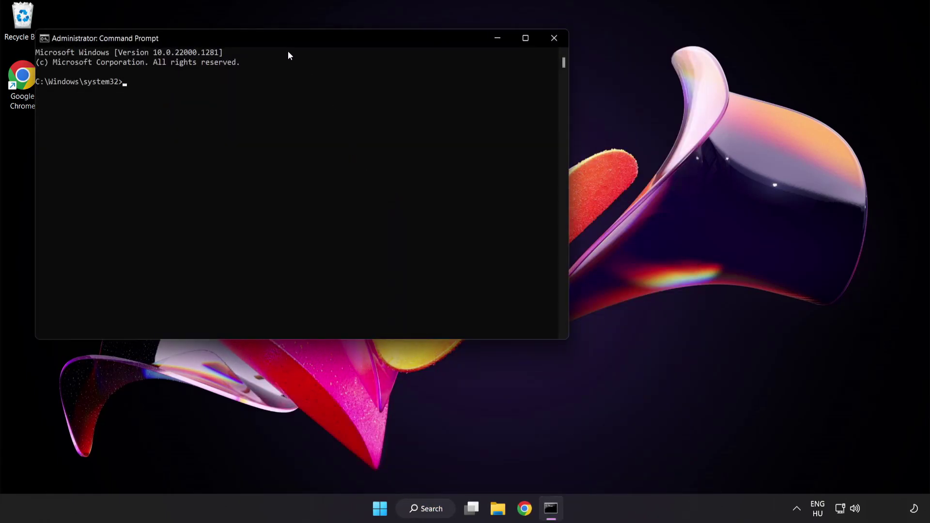
Run 'sfc /scannow' in the administrator Command Prompt to verify system files
left_click_drag(266, 43, 405, 94)
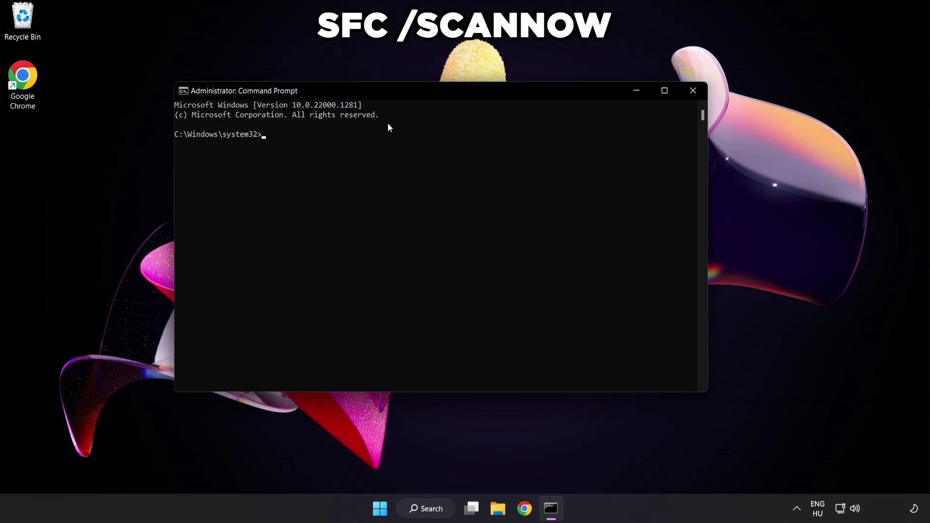
type("sfc /scannow")
key("Return")
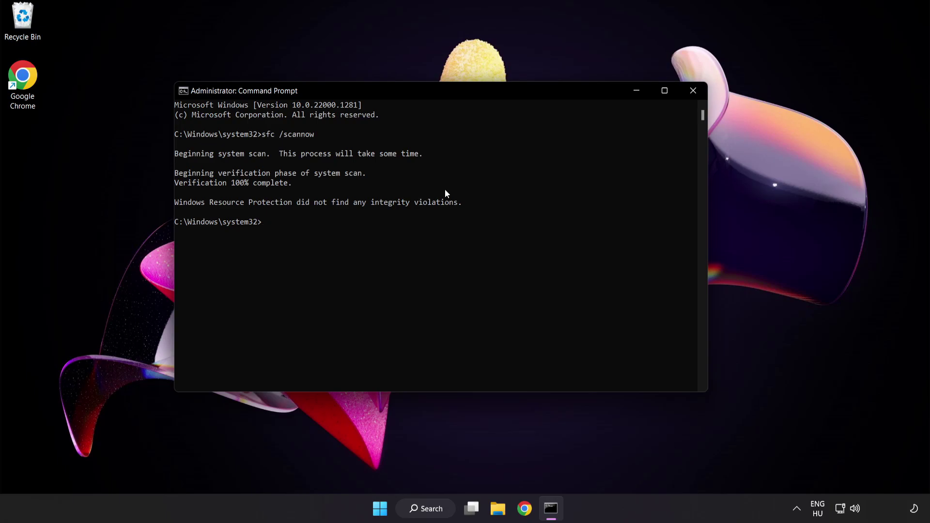
Close Command Prompt and show the Start menu's Sleep, Shut down and Restart options
left_click(693, 92)
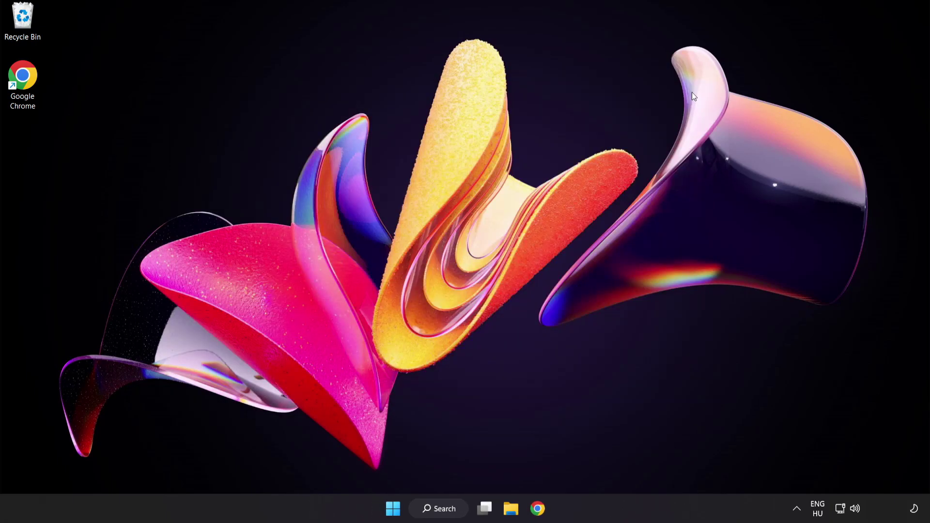
key("super")
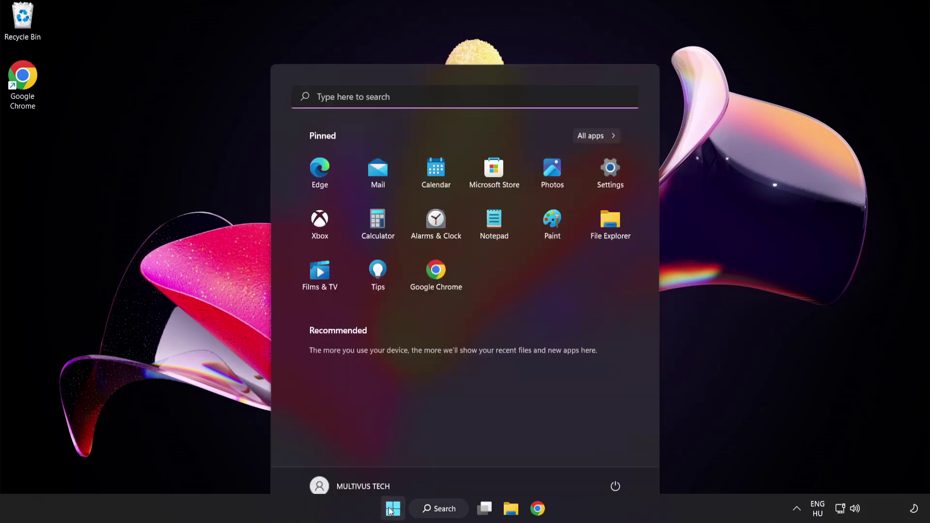
left_click(618, 467)
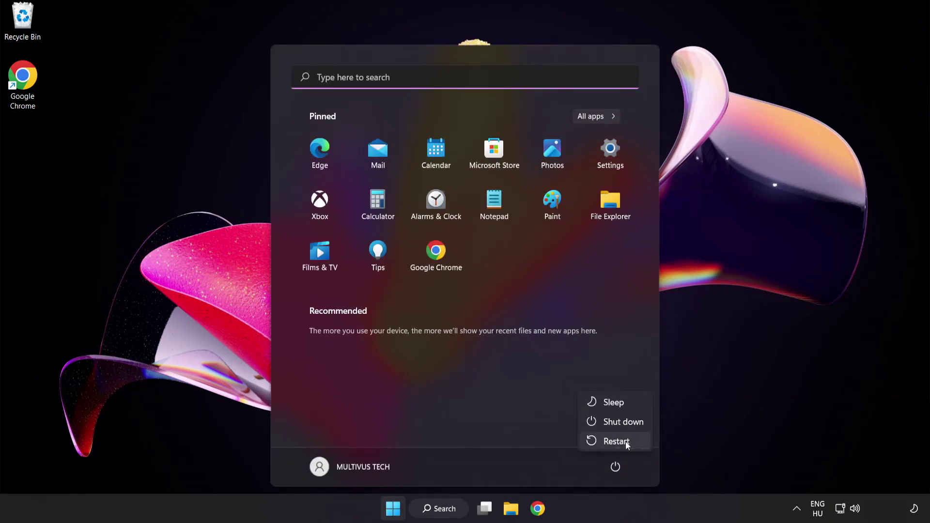